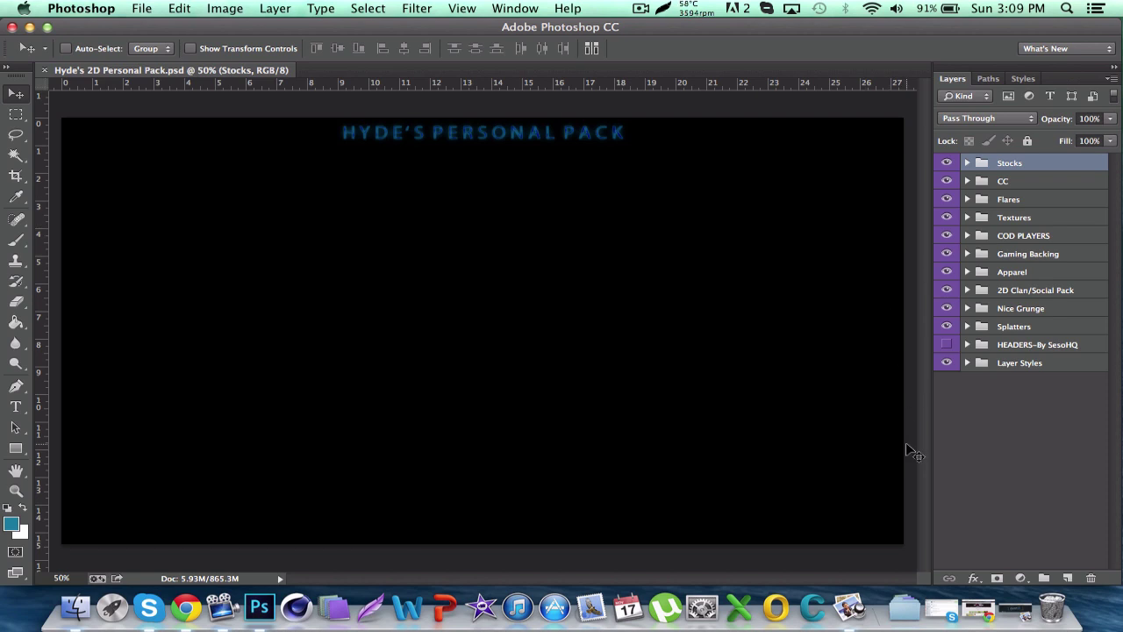
Step: Restore the minimized Dimiz port.png reference image from the Dock in Preview
click(1017, 620)
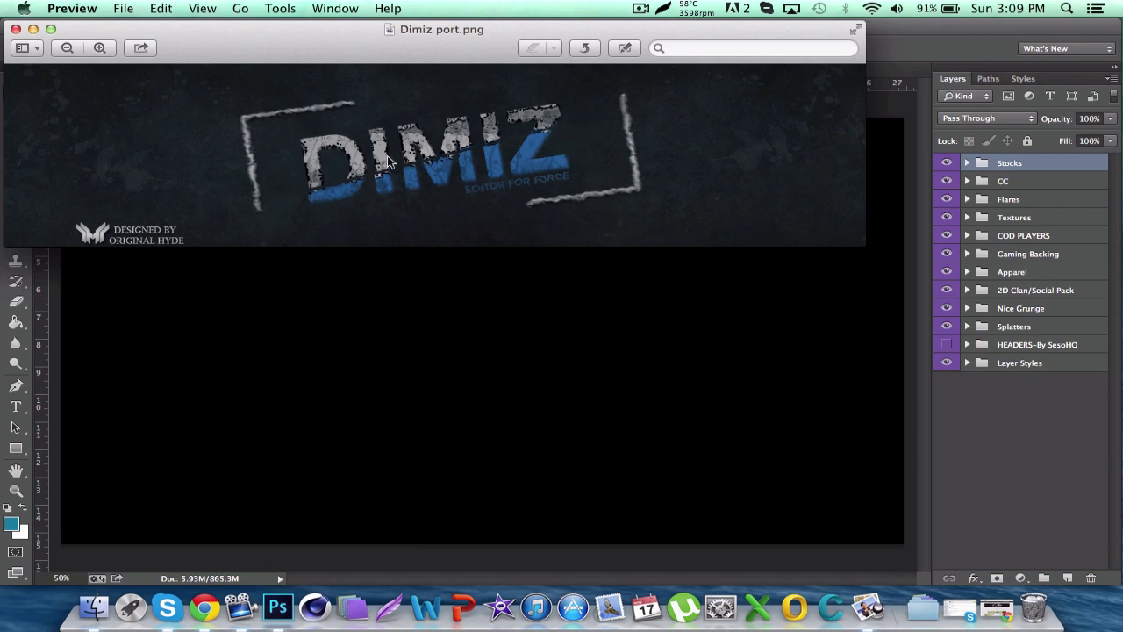
Step: Close the reference image and create a new blank 1280×720 px document
click(15, 29)
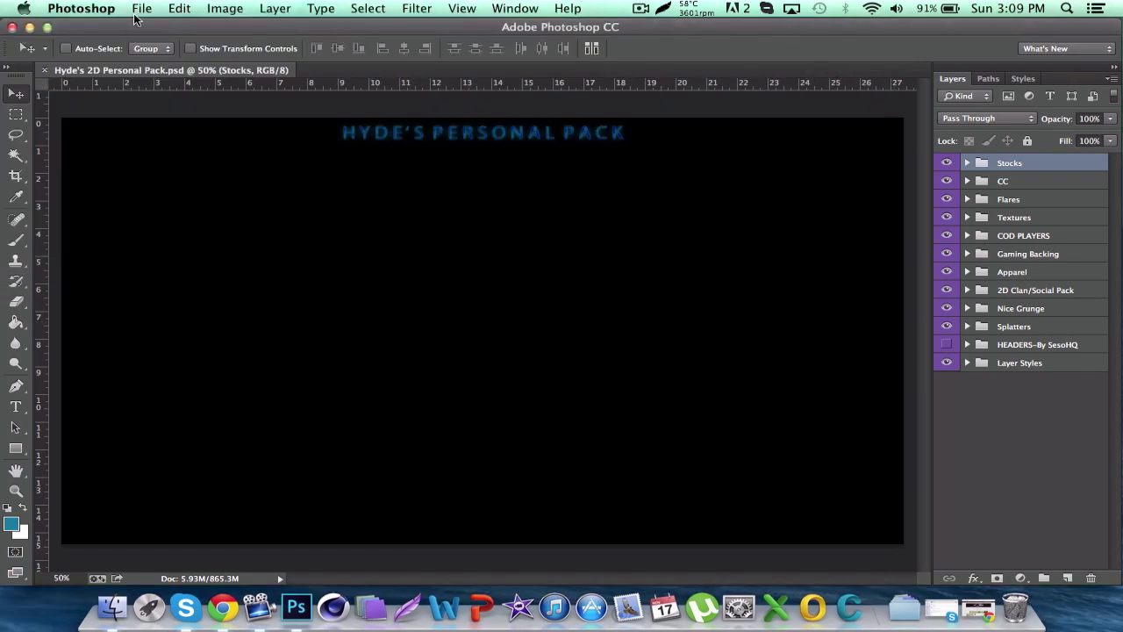
click(144, 7)
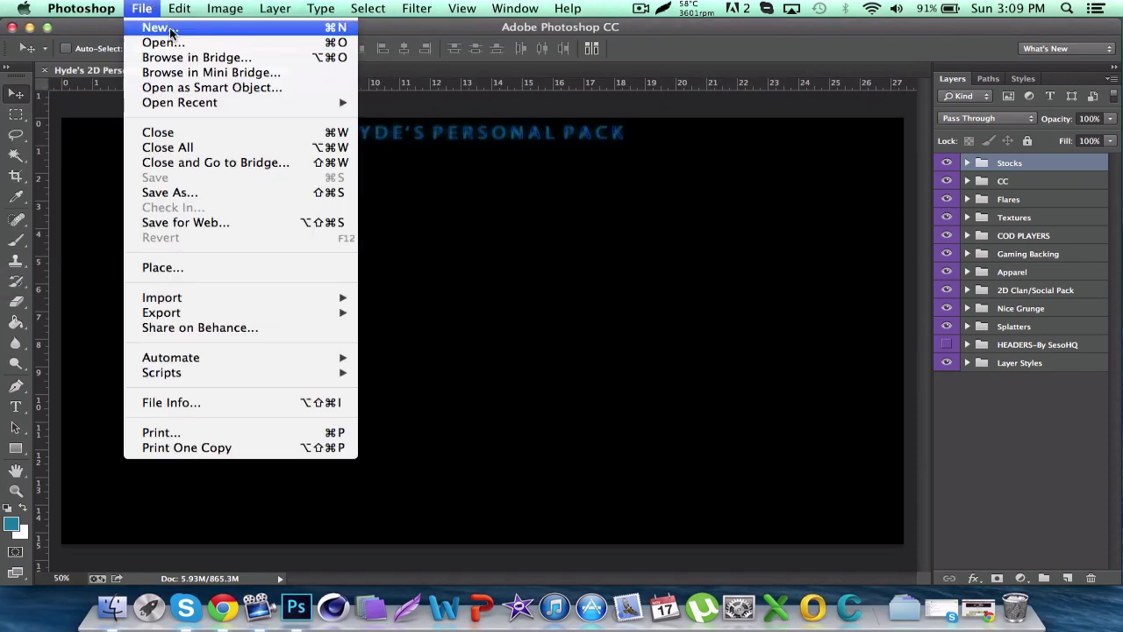
click(167, 28)
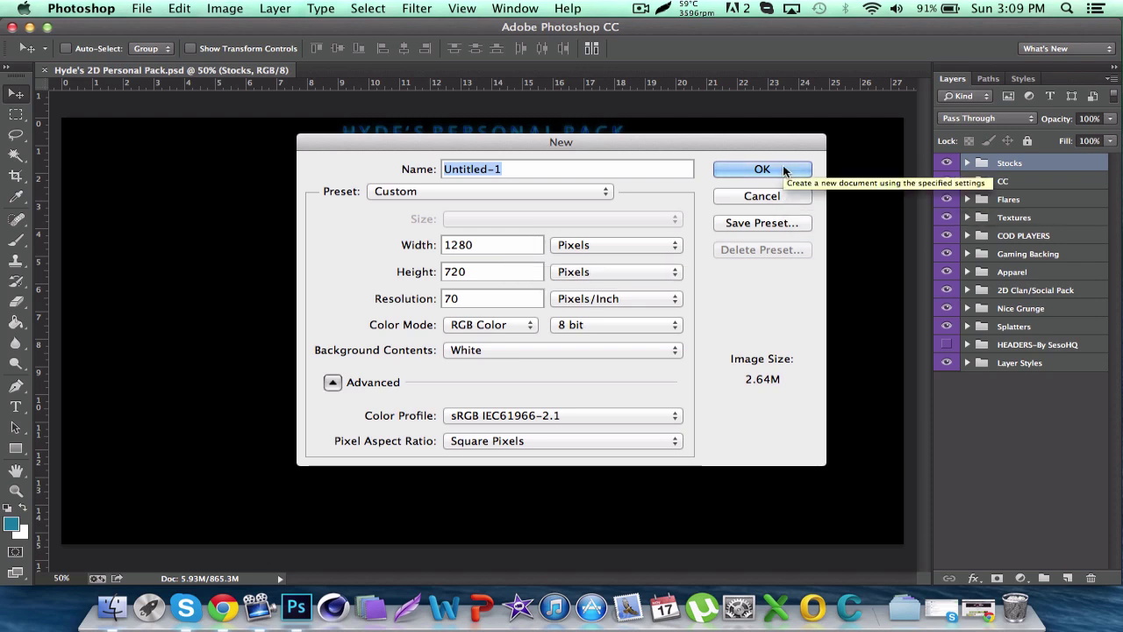
click(756, 169)
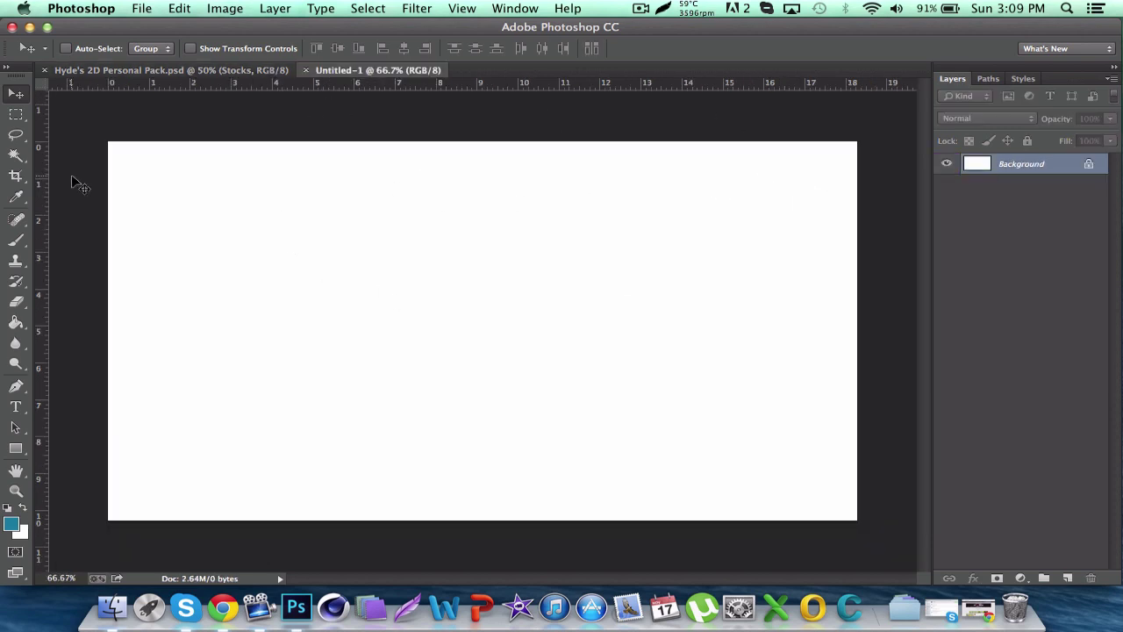
Step: Set the foreground colour to black and fill the canvas with the Paint Bucket
click(24, 513)
click(11, 522)
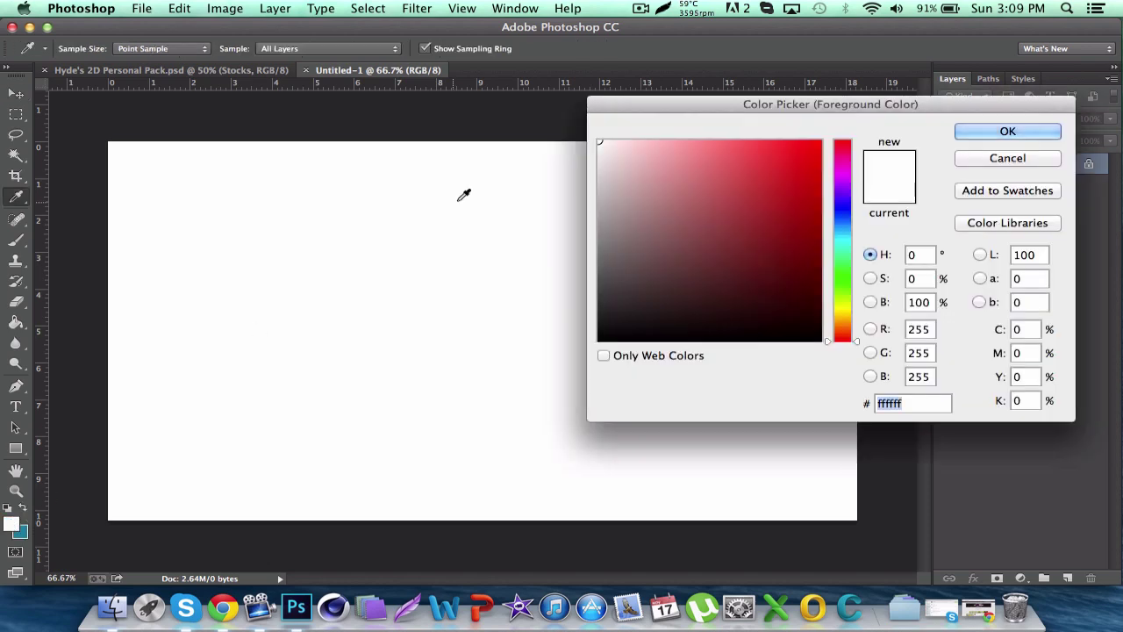
click(607, 207)
click(598, 341)
click(1007, 130)
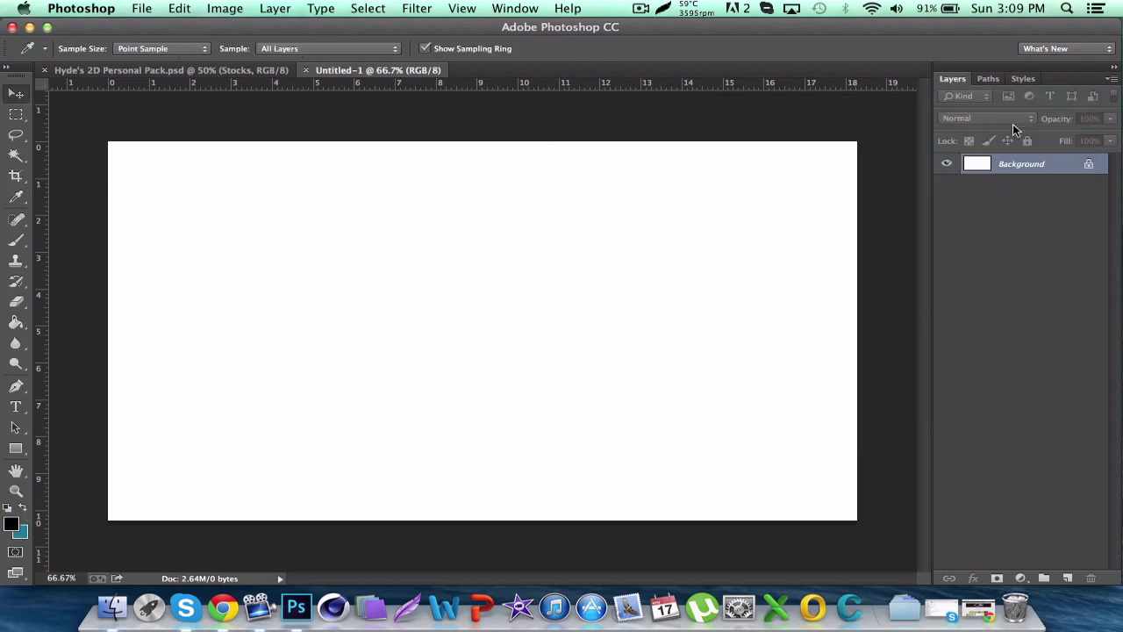
key(v)
click(21, 324)
click(383, 243)
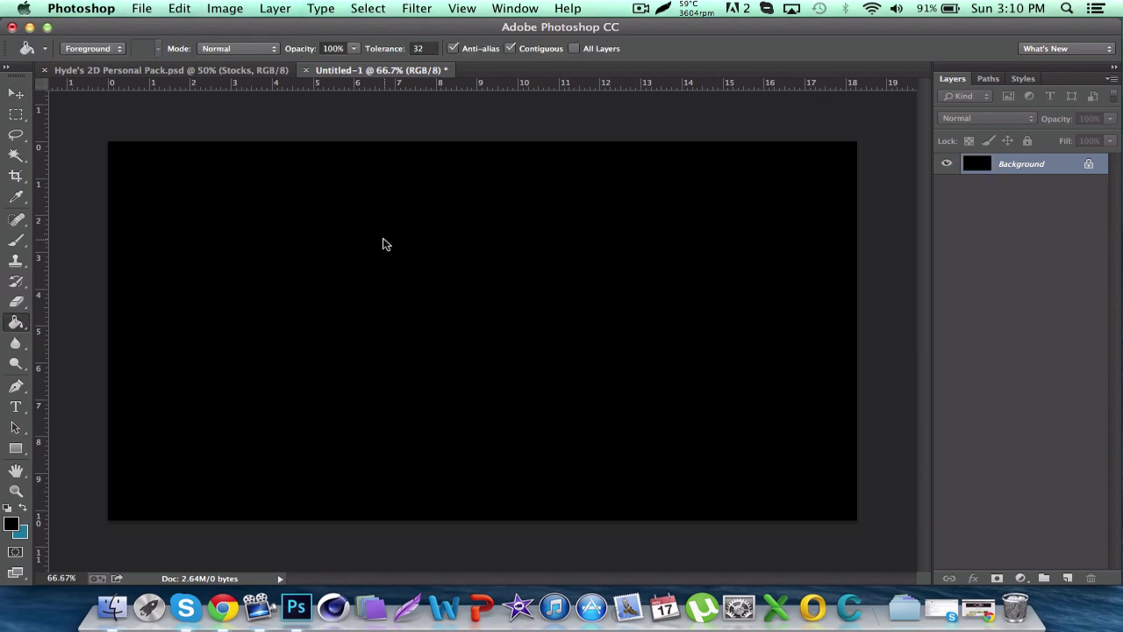
right_click(9, 332)
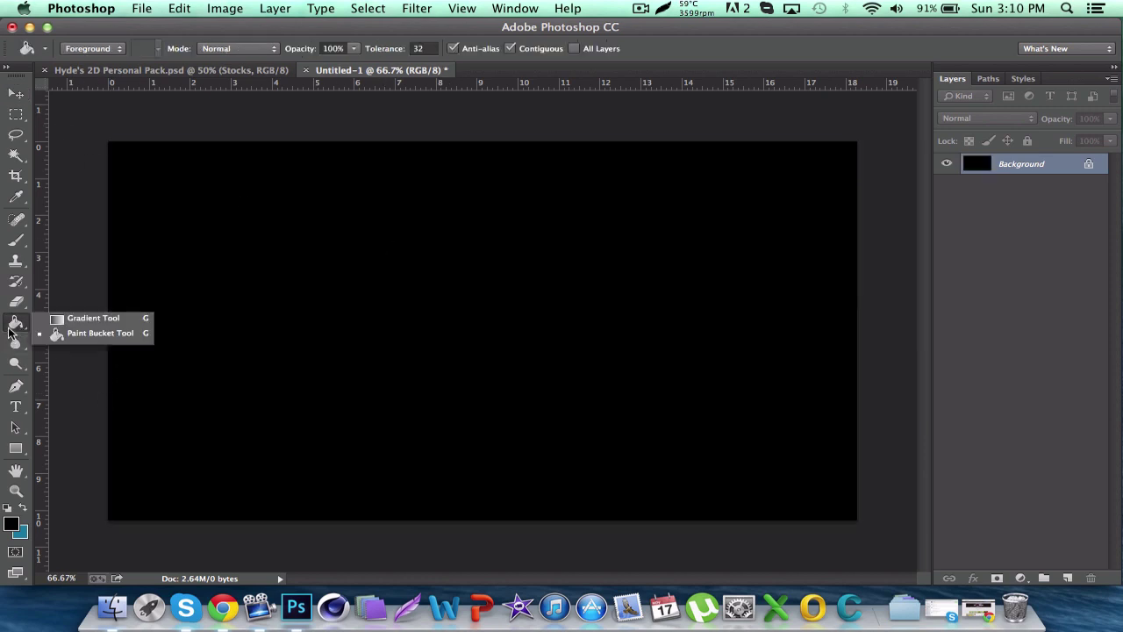
click(16, 93)
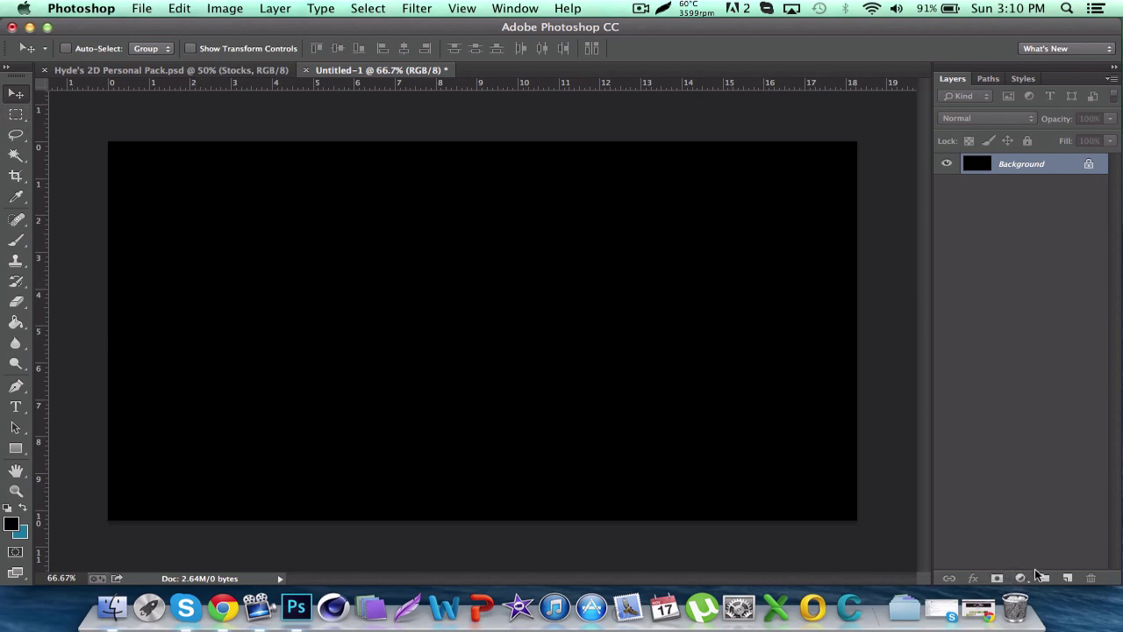
Step: Start a Planet Kosmos text layer on the canvas, clearing the first blue attempt
click(24, 507)
click(16, 406)
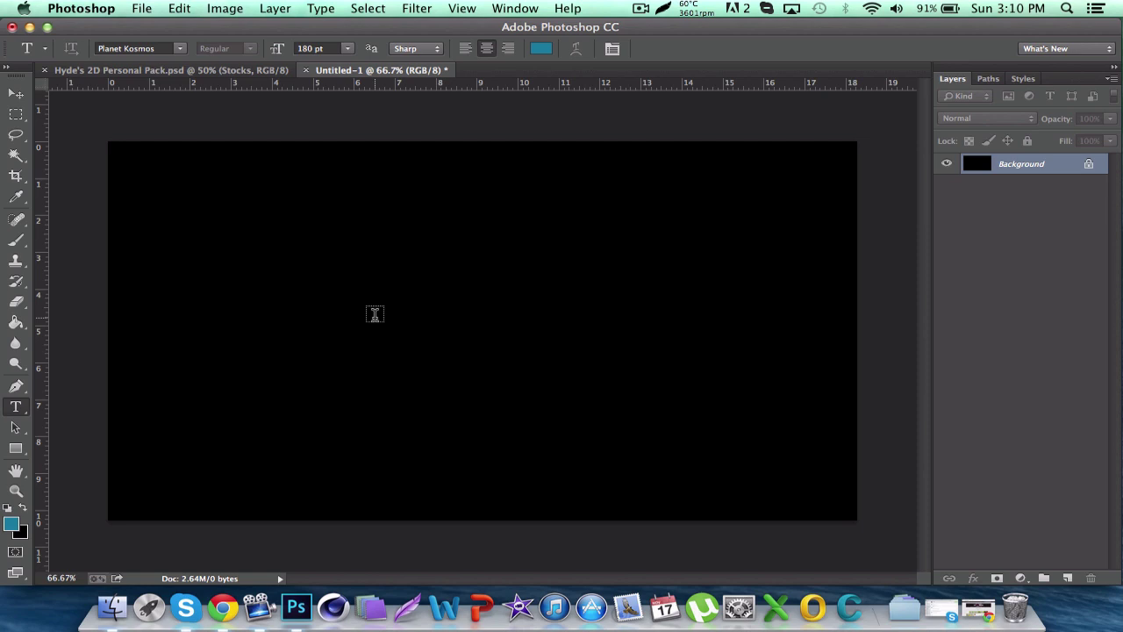
click(180, 48)
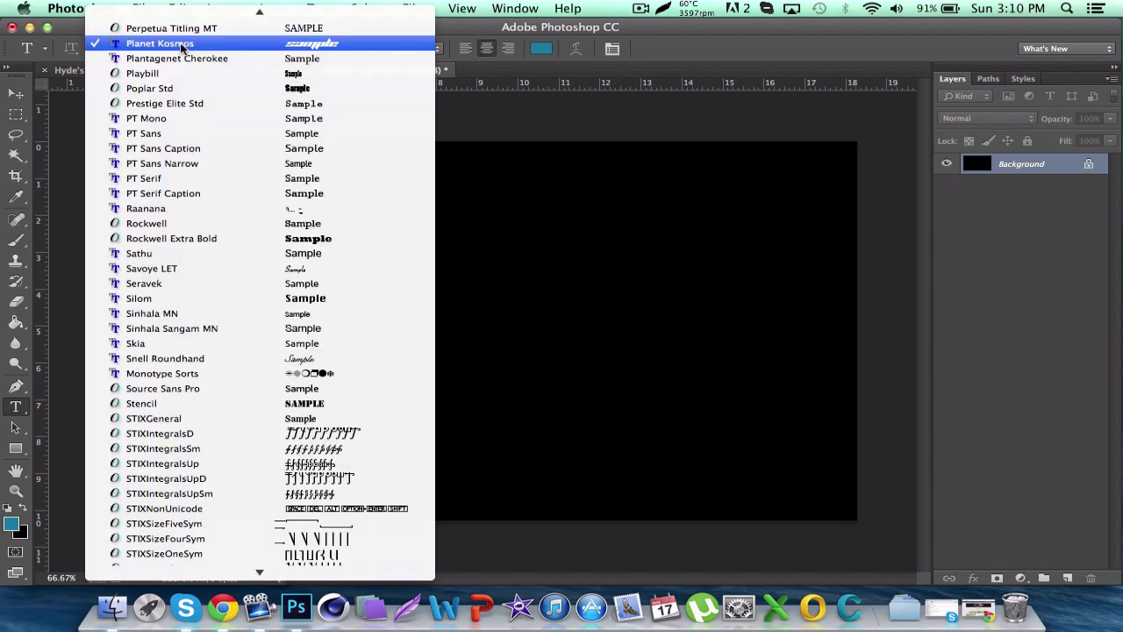
click(182, 44)
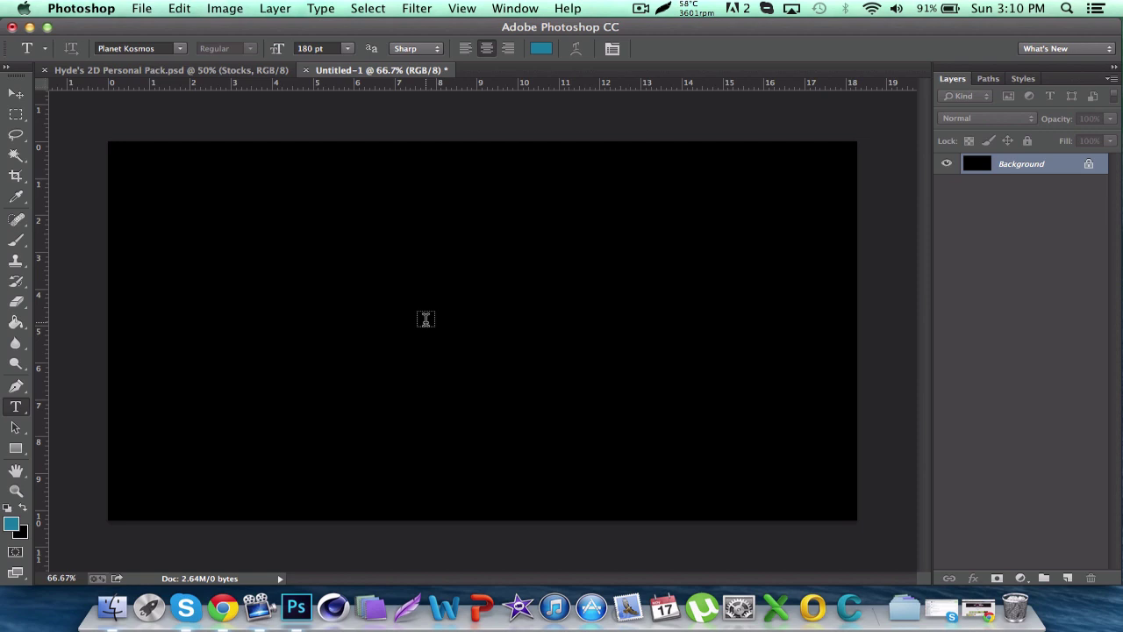
click(392, 290)
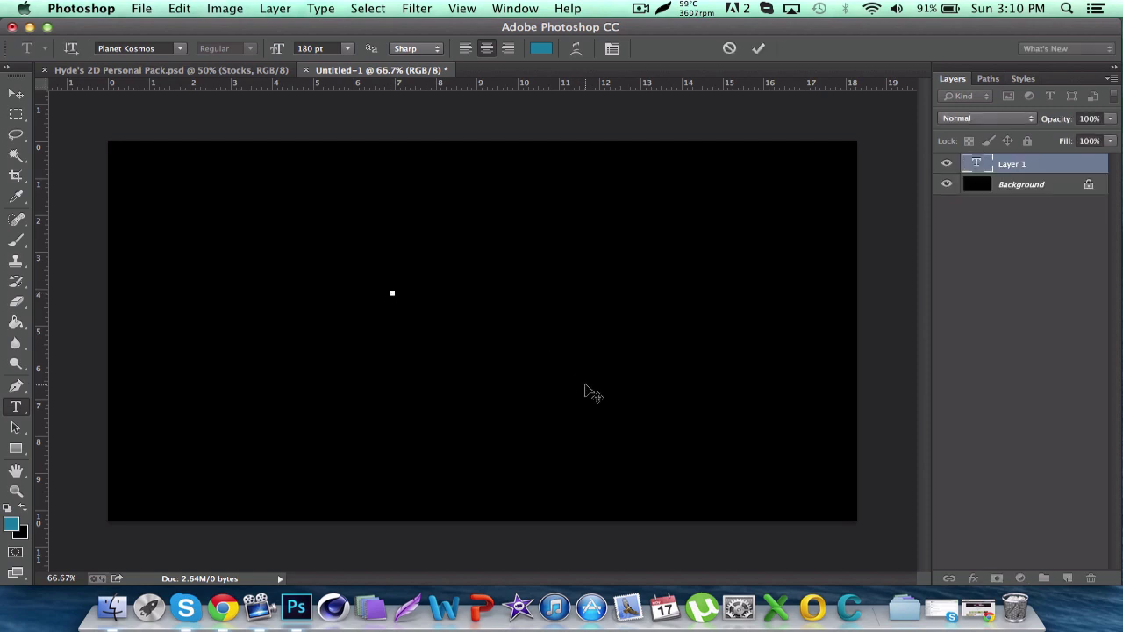
text(hyde)
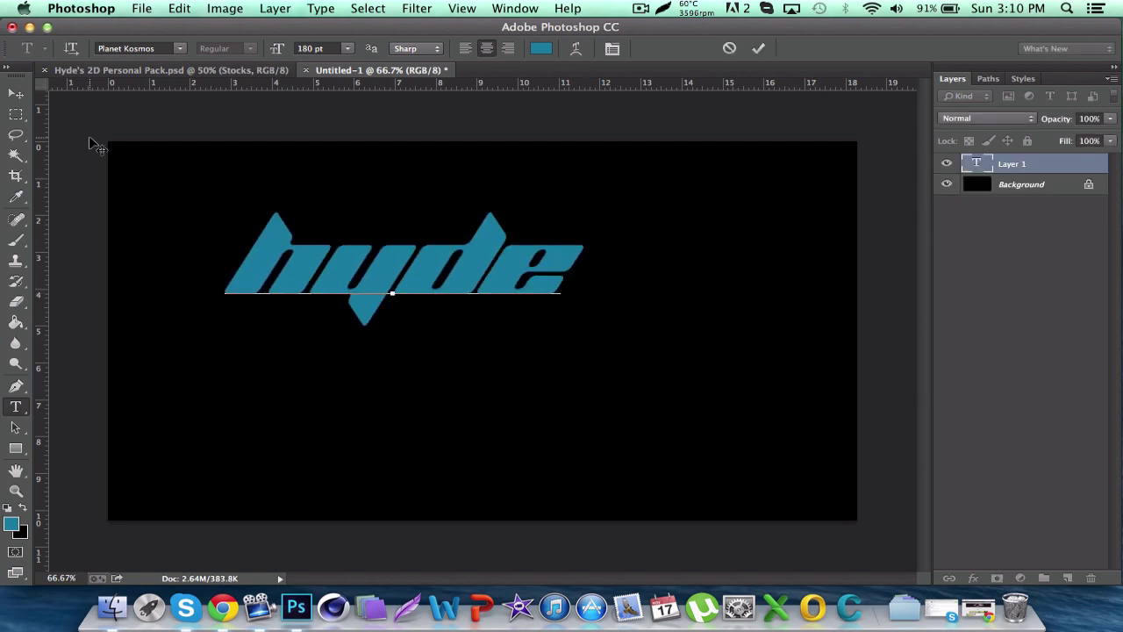
key(BackSpace)
key(BackSpace)
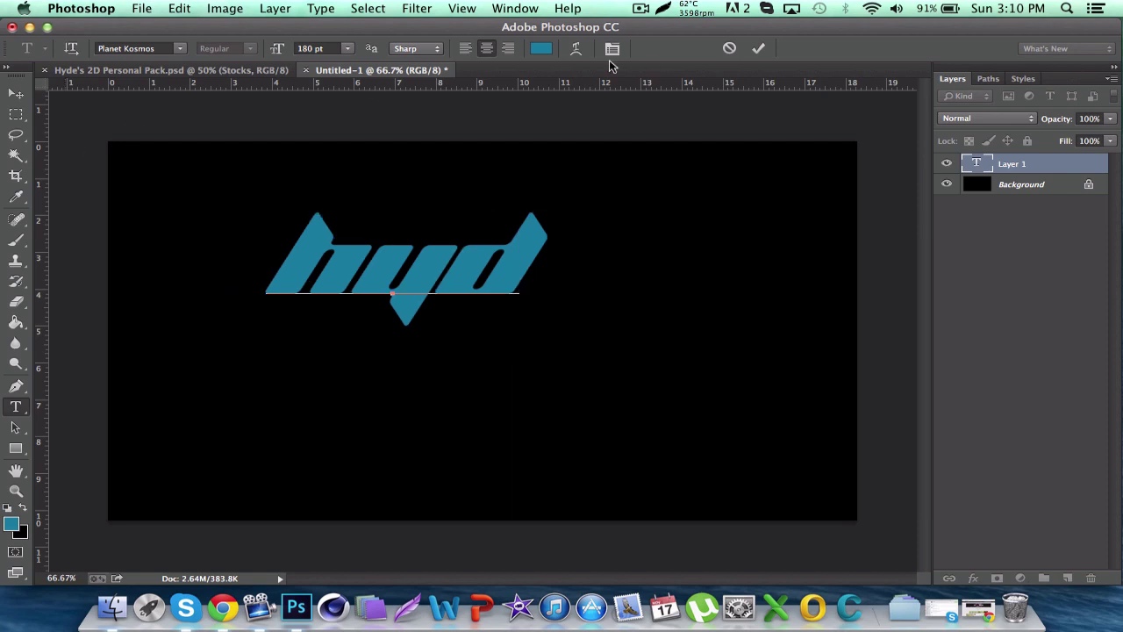
key(BackSpace)
key(BackSpace)
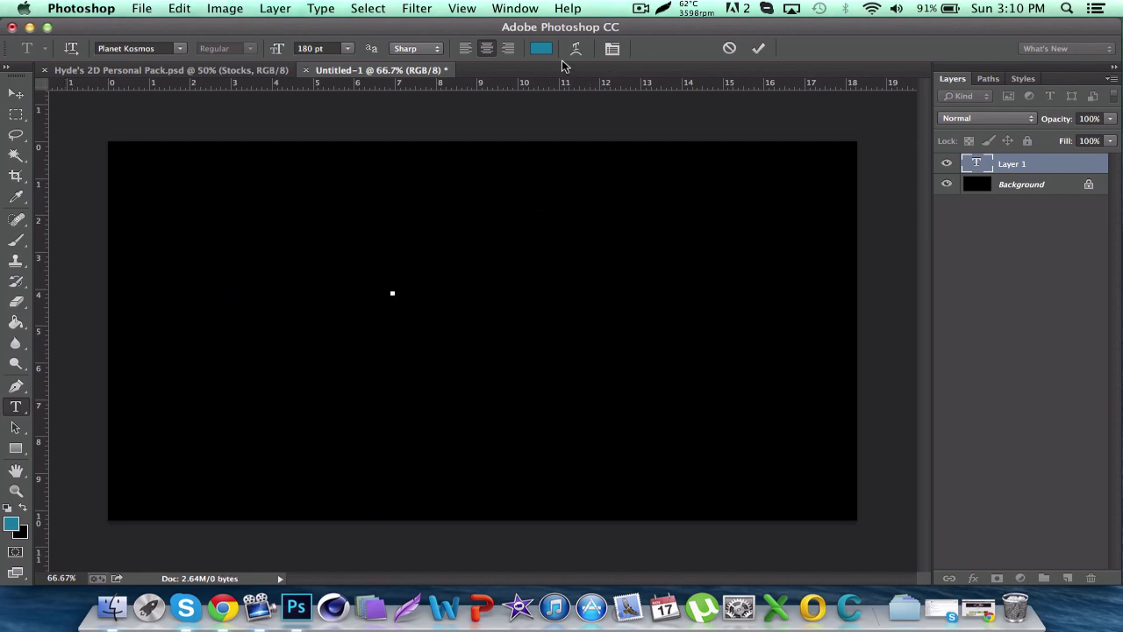
Step: Set the text colour to ffffff and type 'hyde' in white
click(541, 48)
text(ffffff)
click(1005, 131)
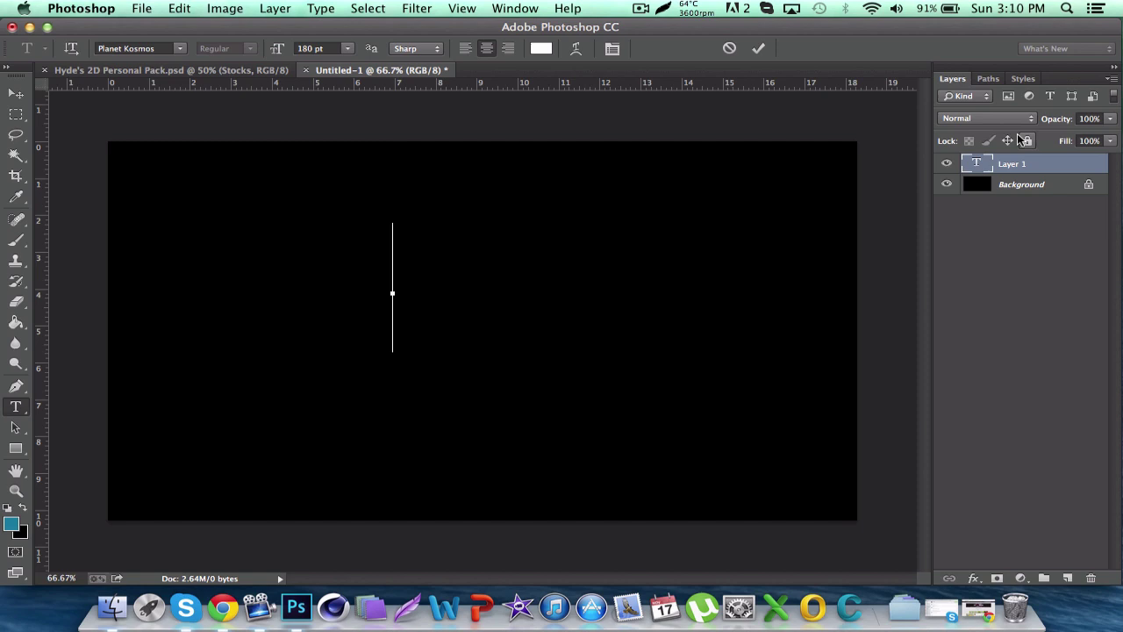
text(hyde)
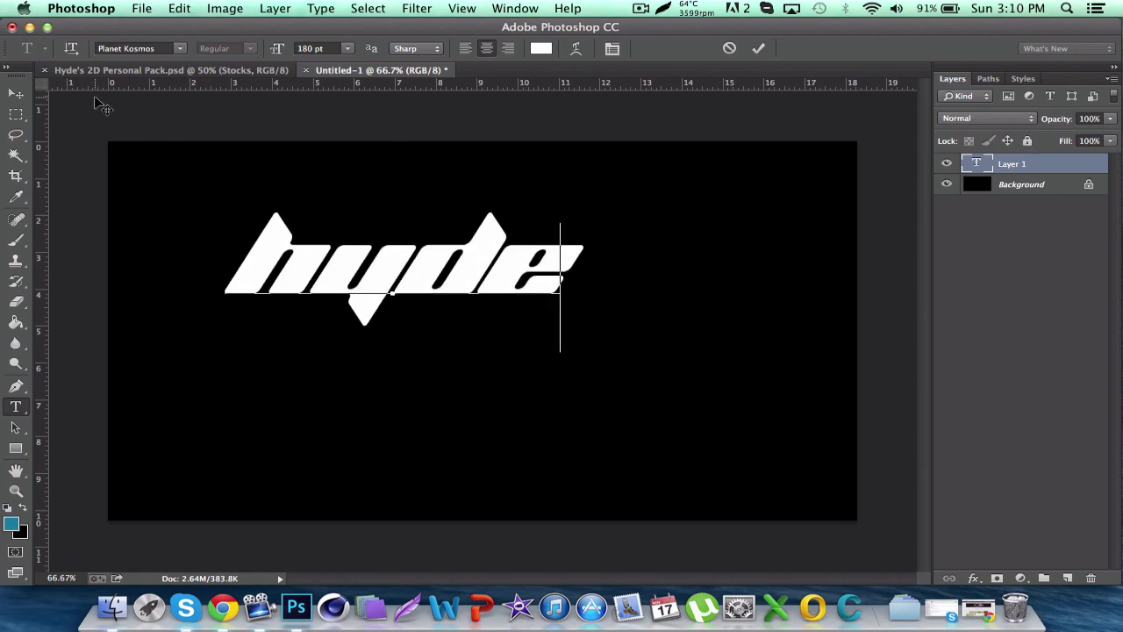
click(16, 95)
Step: Centre the hyde text horizontally on the canvas and nudge it down slightly
key(ctrl+a)
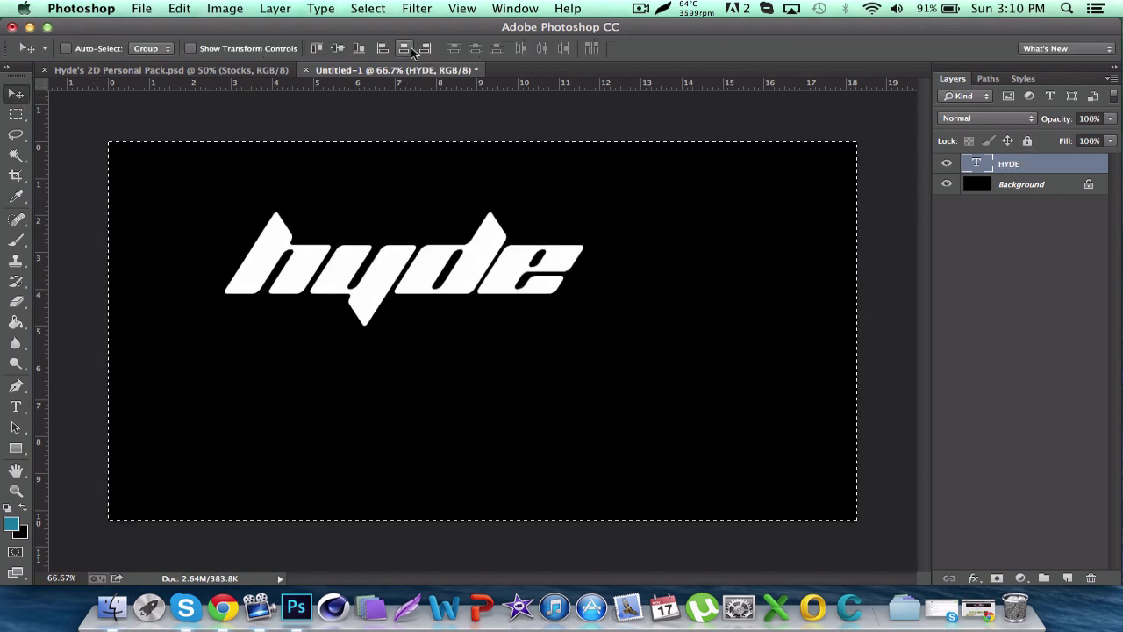
click(409, 50)
key(ctrl+d)
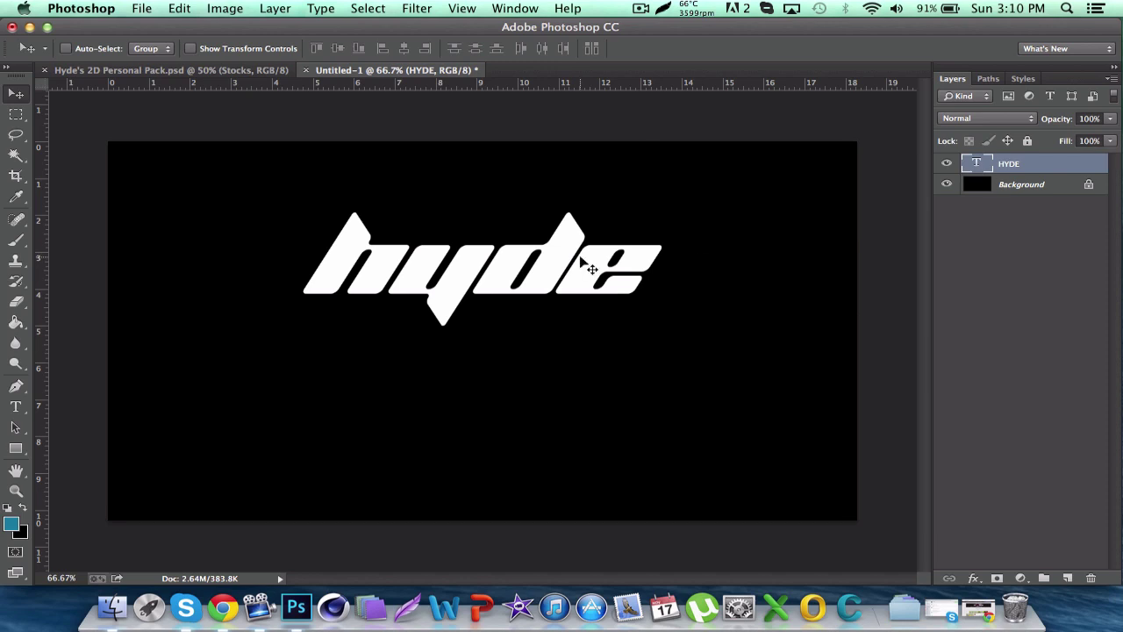
key(Down)
key(Down)
key(Down)
key(Down)
key(Down)
key(Down)
key(Down)
key(Down)
key(Down)
key(Down)
key(Down)
key(Down)
key(Down)
key(Down)
key(Down)
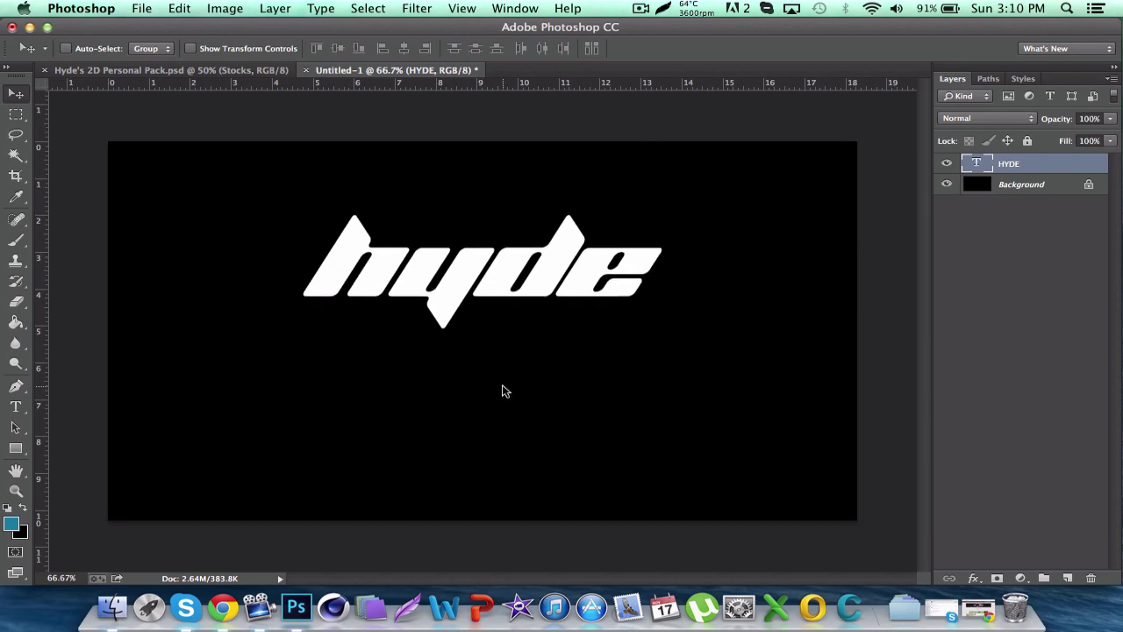
key(Down)
key(Down)
key(Down)
key(Down)
key(Down)
key(Down)
key(Down)
key(Down)
key(Down)
key(Down)
key(Down)
key(Down)
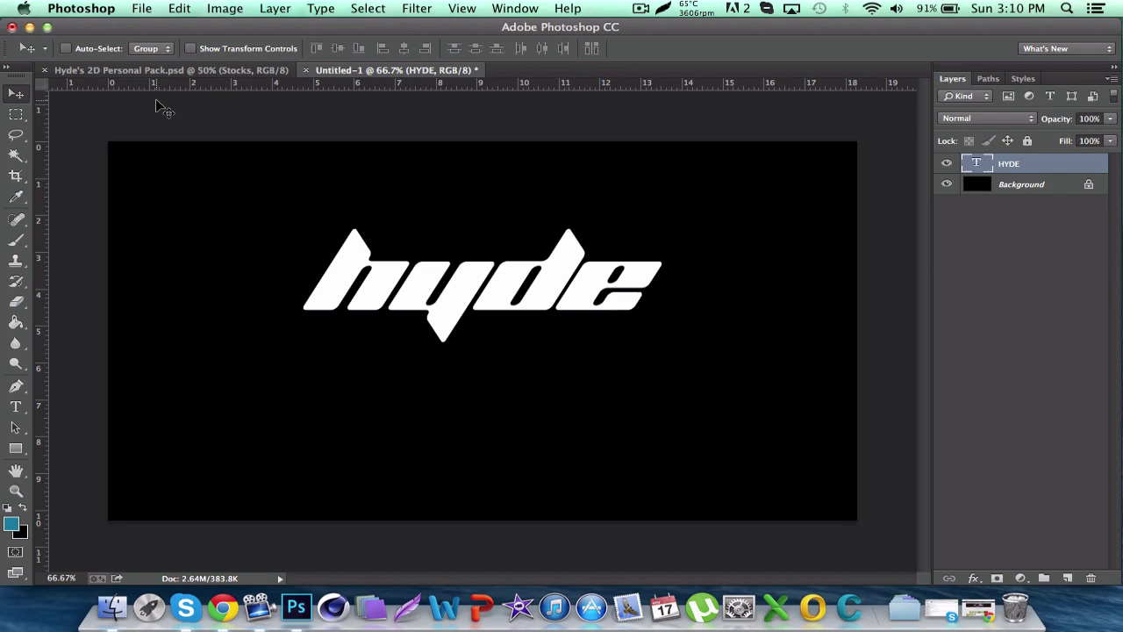
Step: Drag group 15 from the personal pack's CC group into the hyde document above HYDE
click(180, 70)
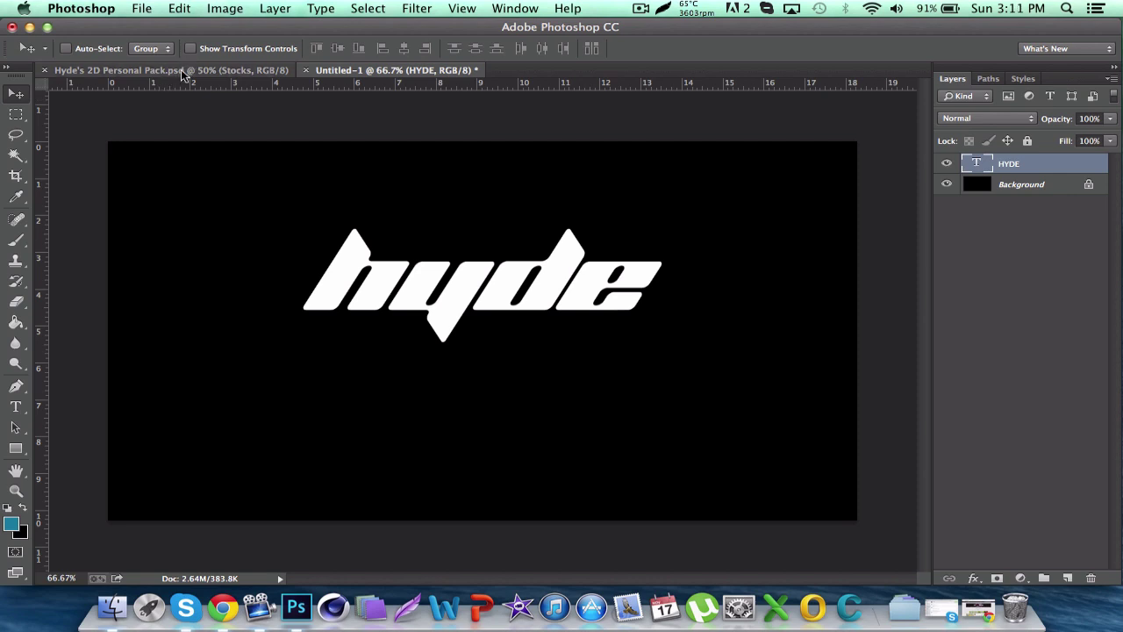
click(962, 182)
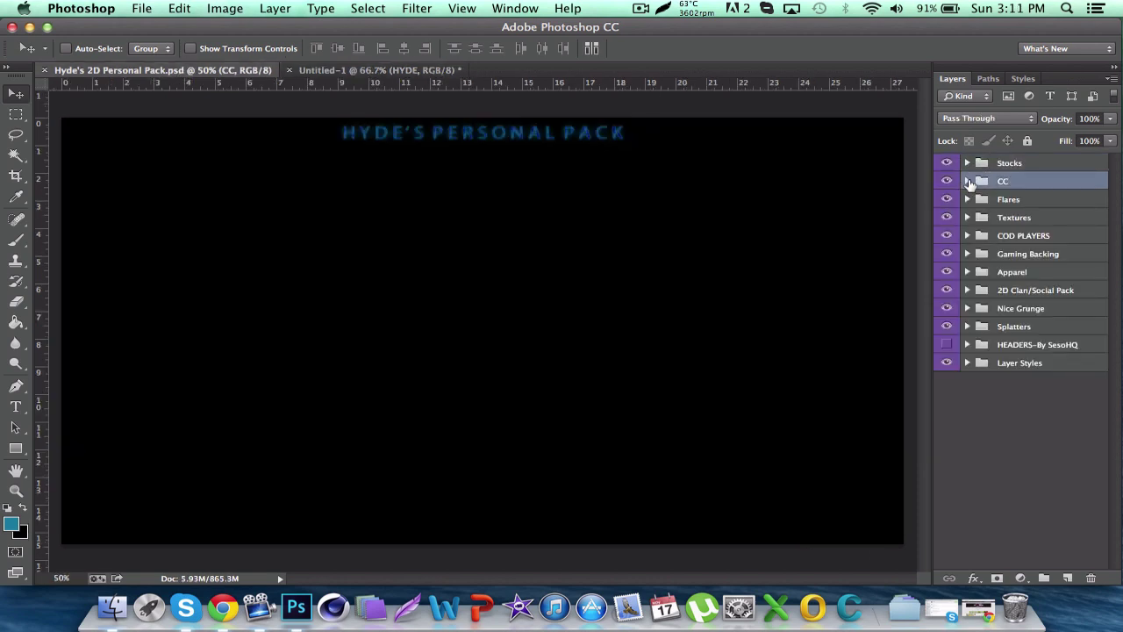
click(966, 180)
click(1028, 452)
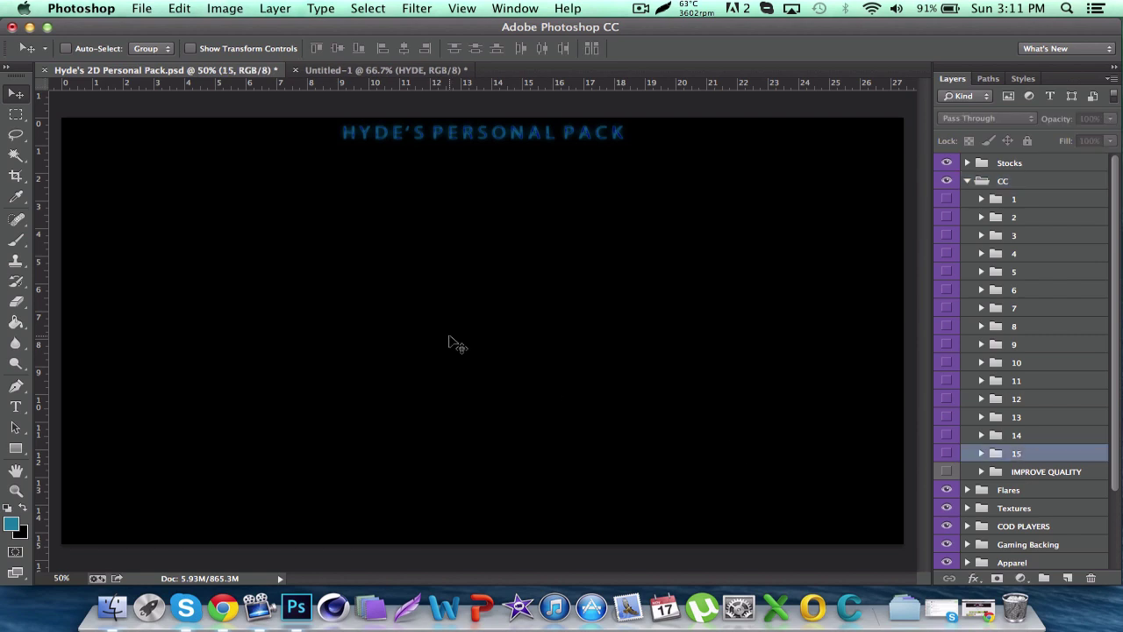
drag(453, 341, 467, 224)
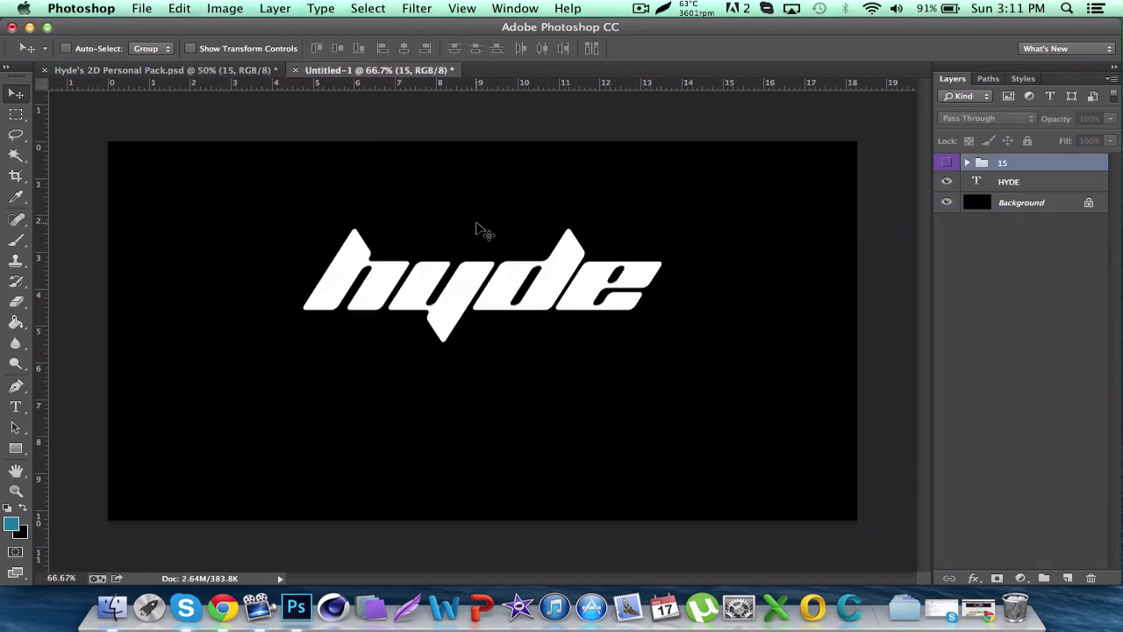
click(948, 161)
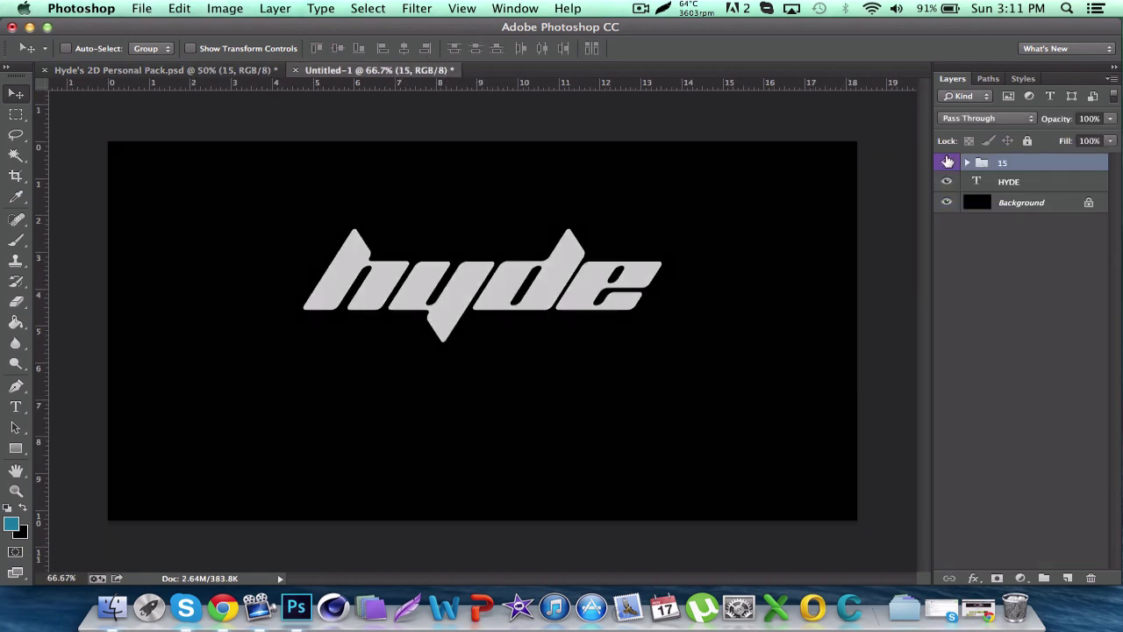
click(1035, 184)
click(968, 164)
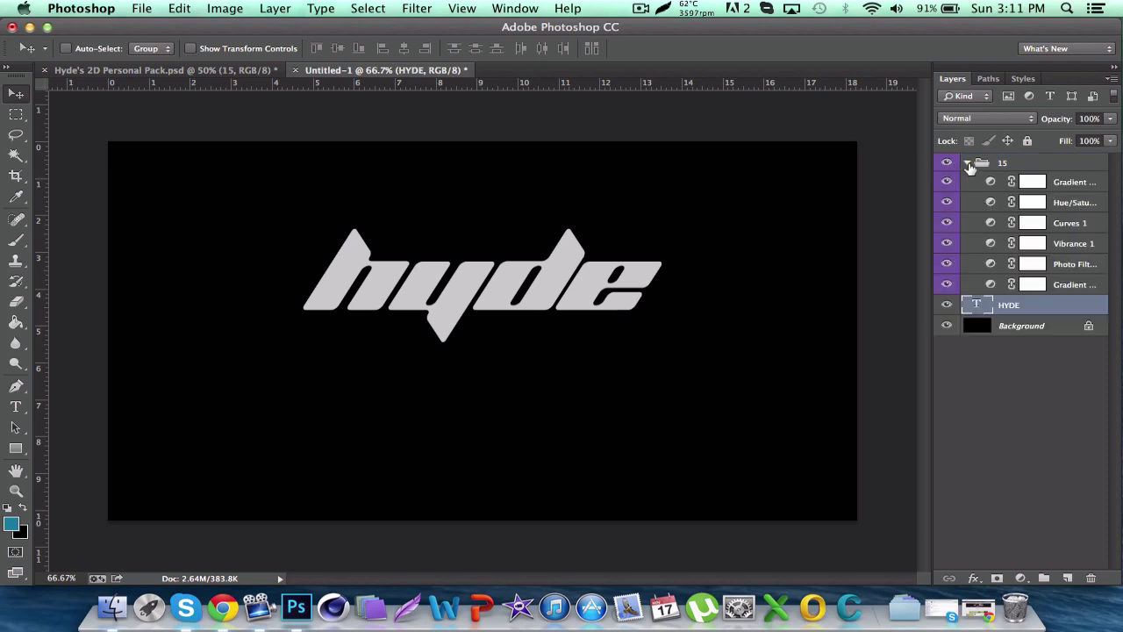
click(967, 164)
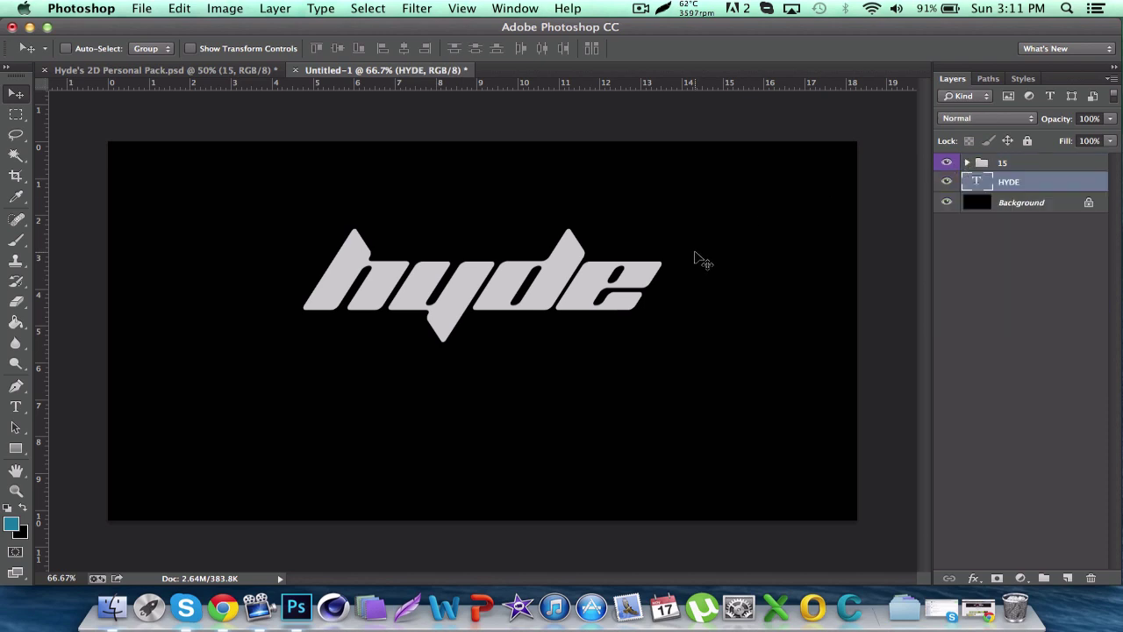
Step: Cancel HYDE's blending options and apply a silver gradient preset from the Styles panel
right_click(1035, 192)
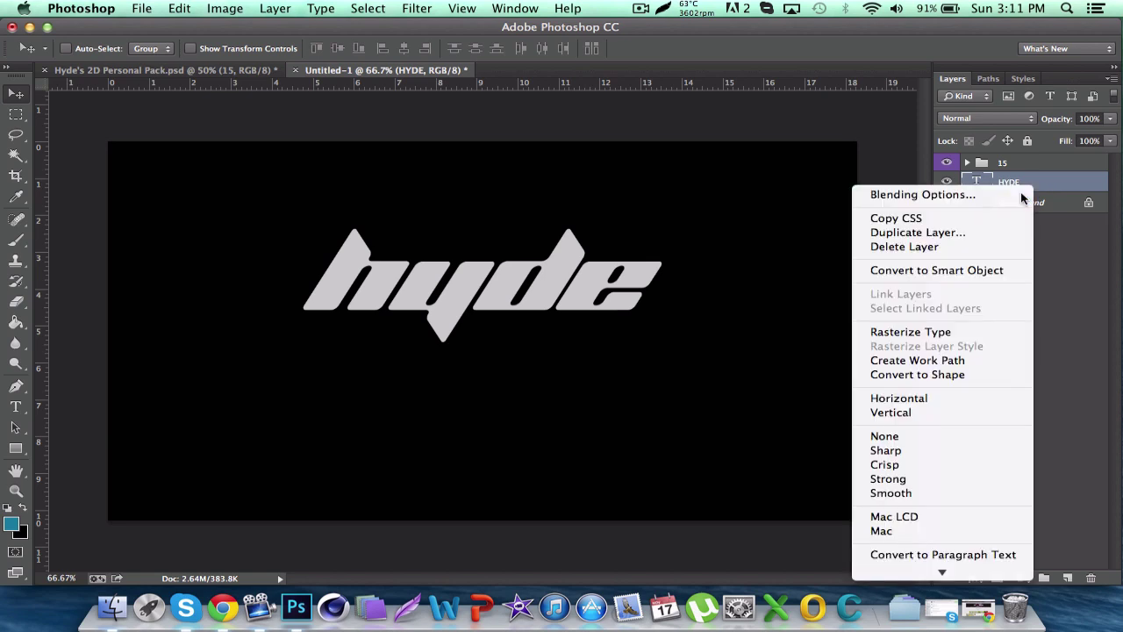
click(1034, 192)
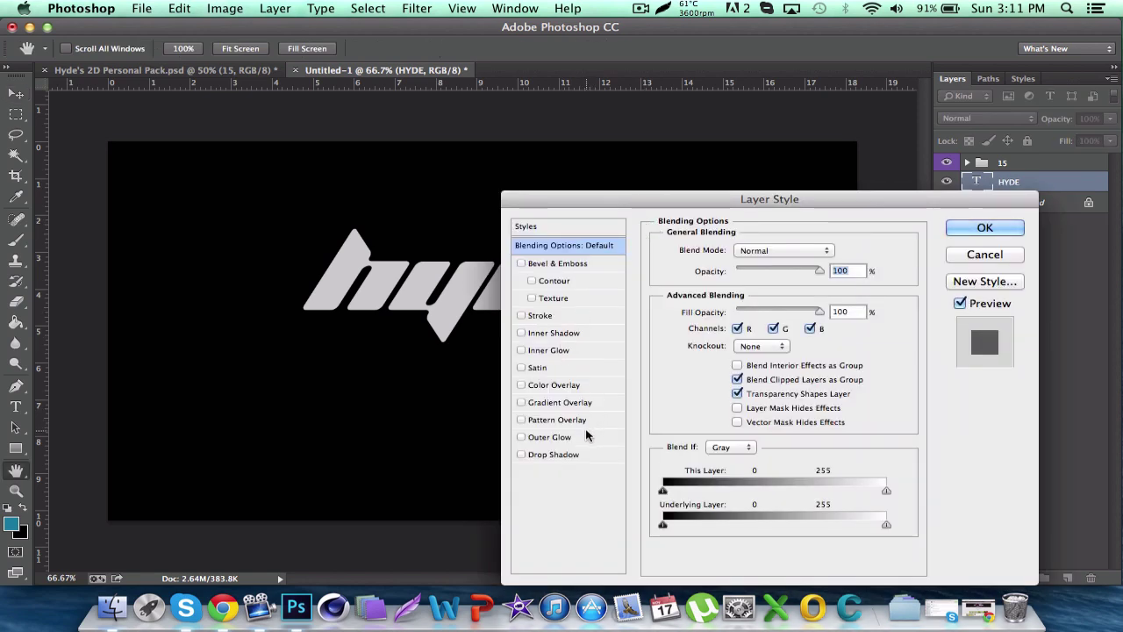
click(990, 253)
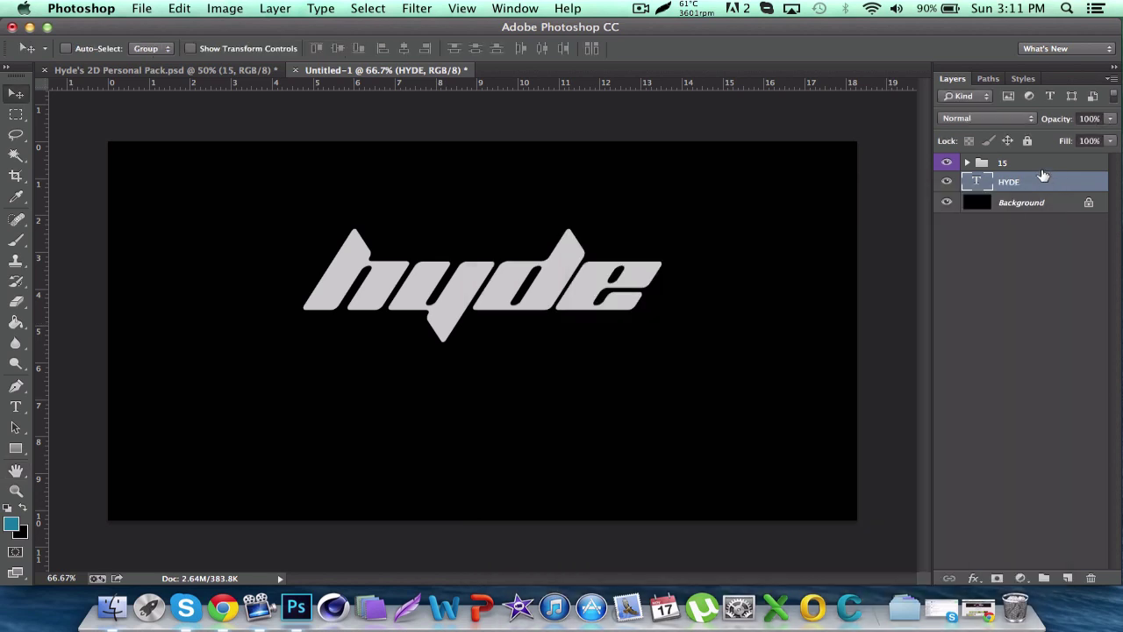
click(1022, 78)
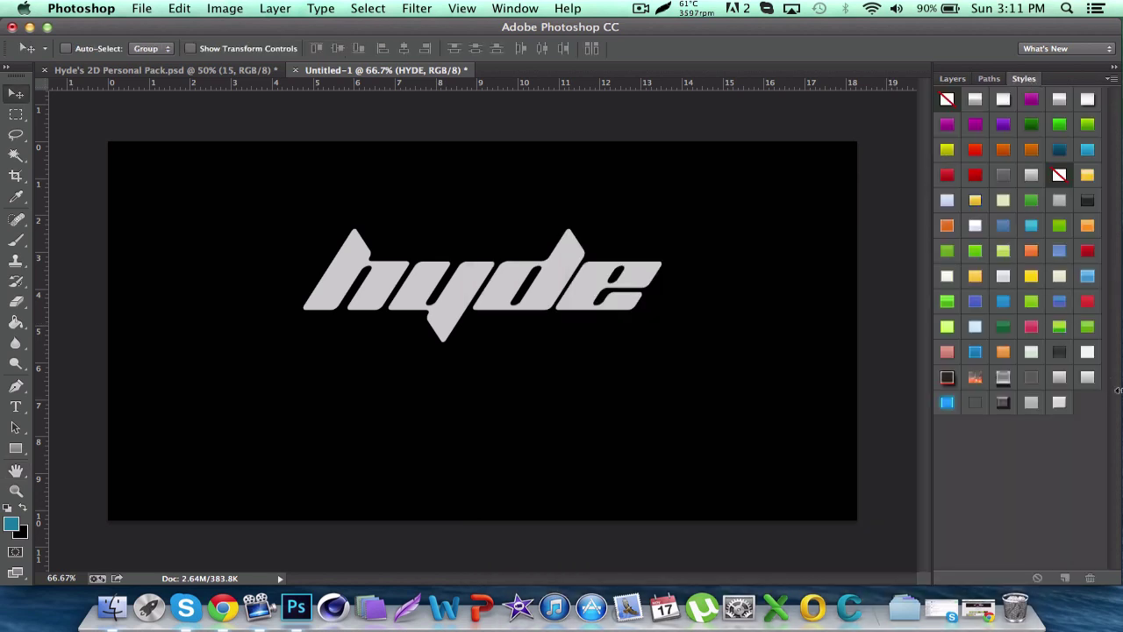
click(1059, 376)
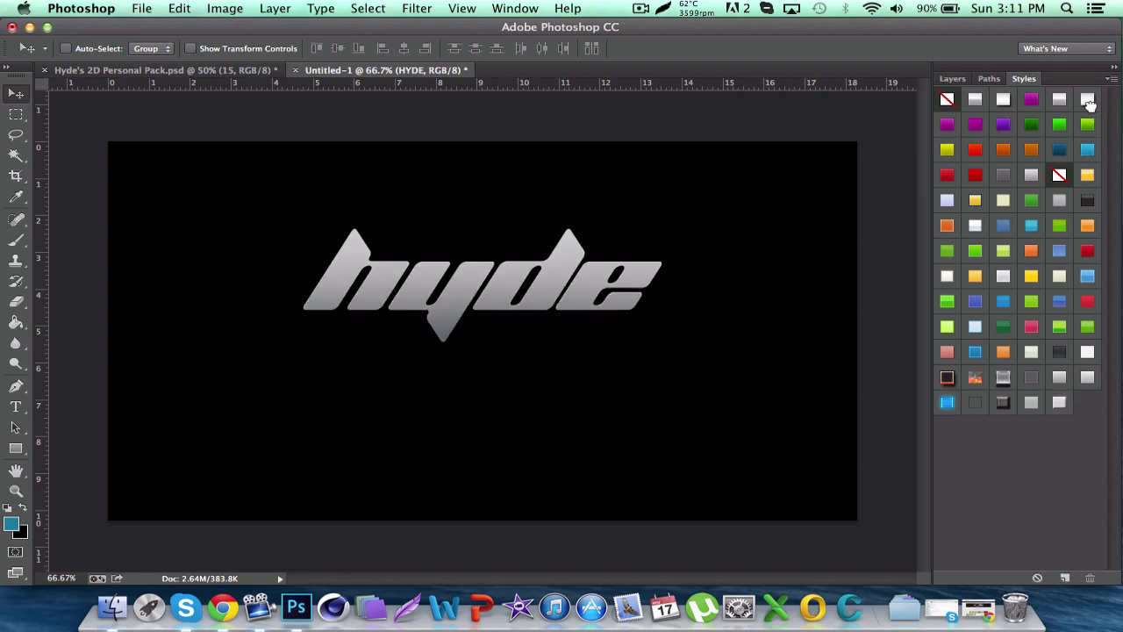
click(1088, 102)
click(1059, 377)
Step: Compare chrome and grey preset styles, settling on the silver gradient style
click(1003, 381)
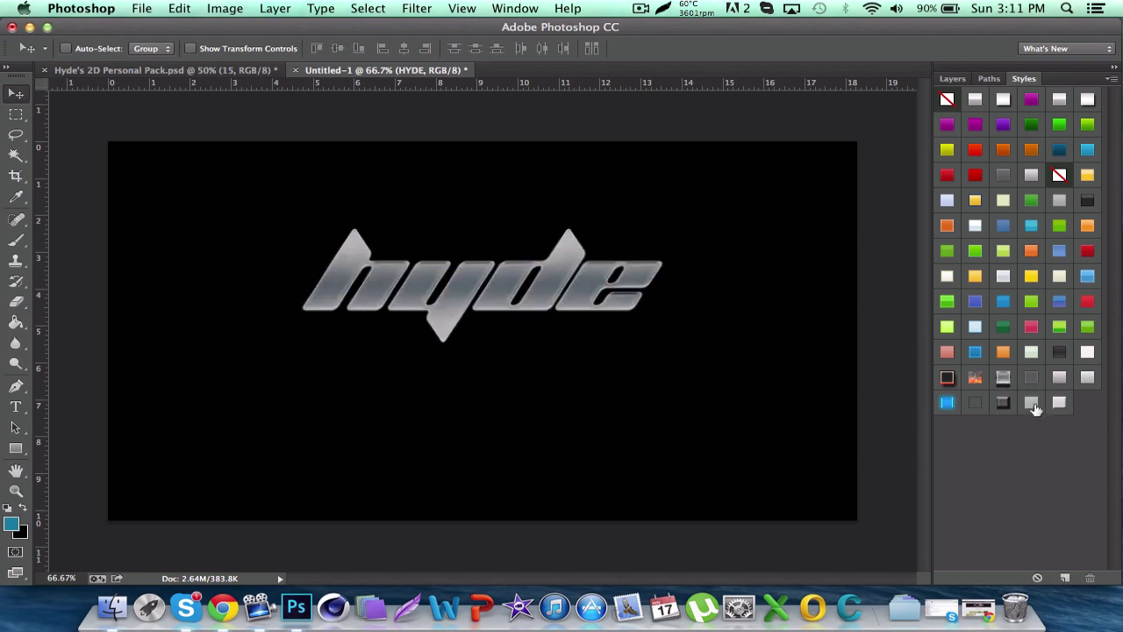
click(1033, 405)
click(1006, 404)
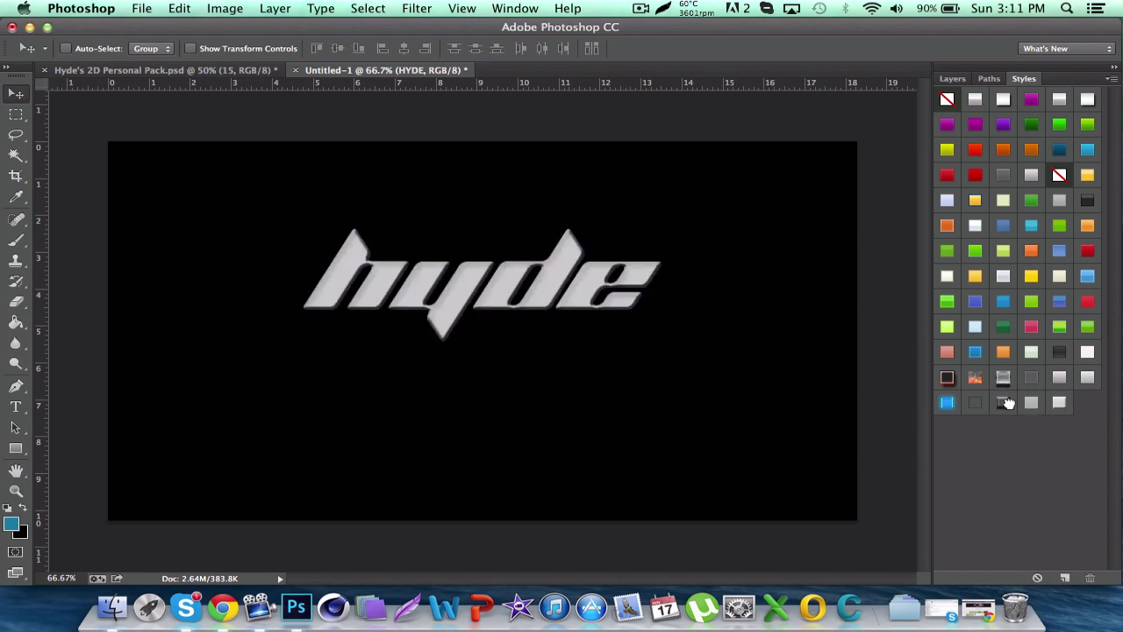
click(1061, 405)
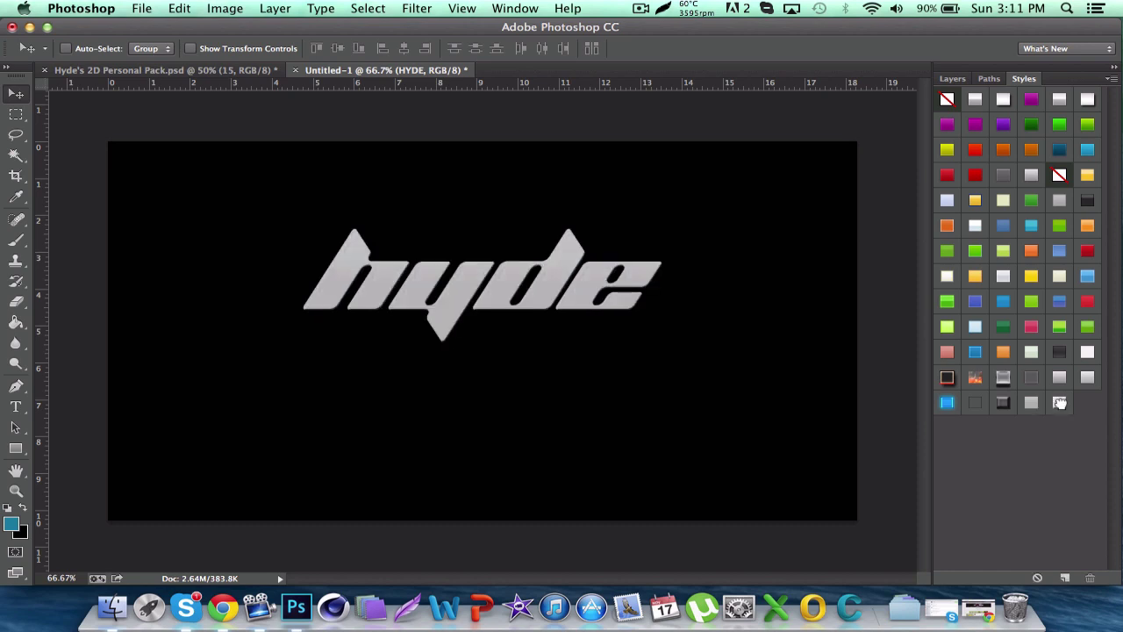
click(1087, 379)
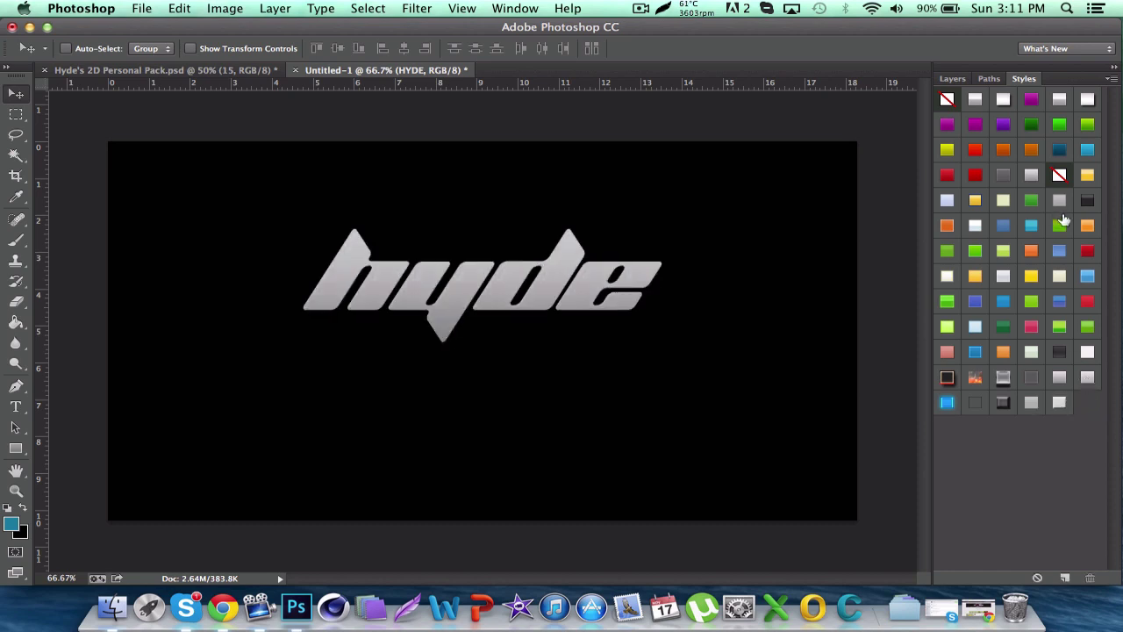
click(1058, 377)
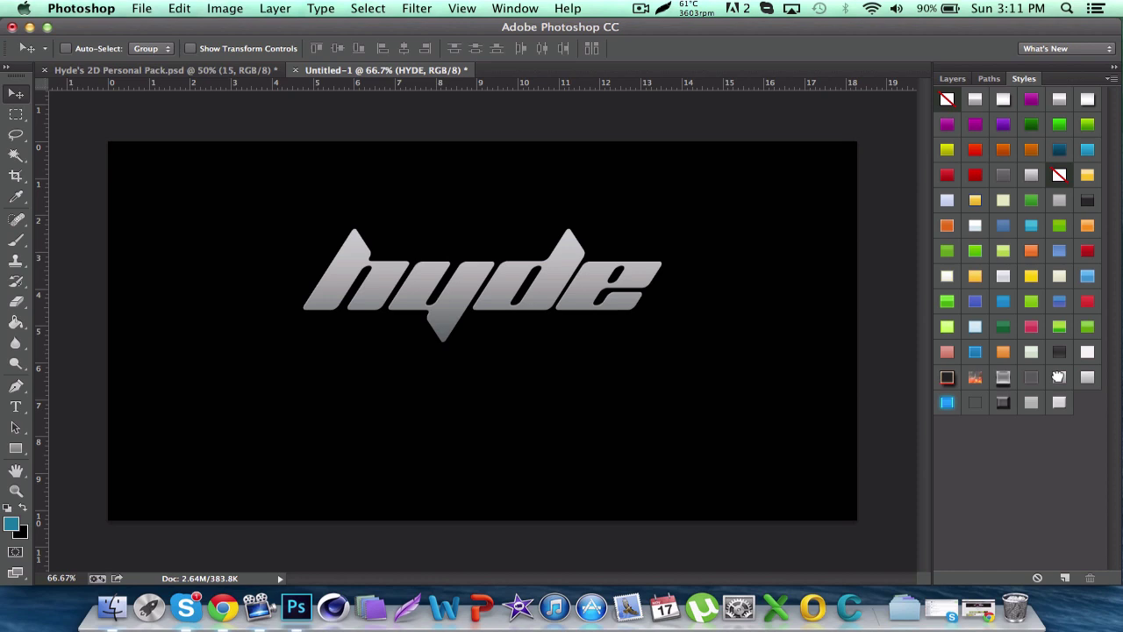
click(1059, 353)
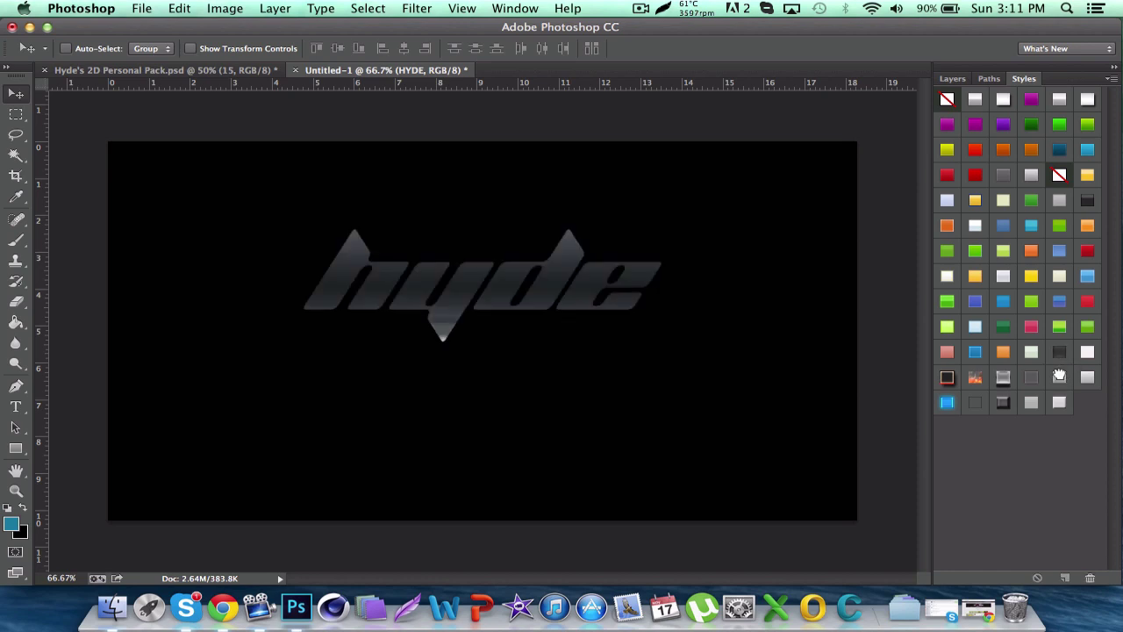
click(1059, 377)
click(1032, 379)
click(1057, 377)
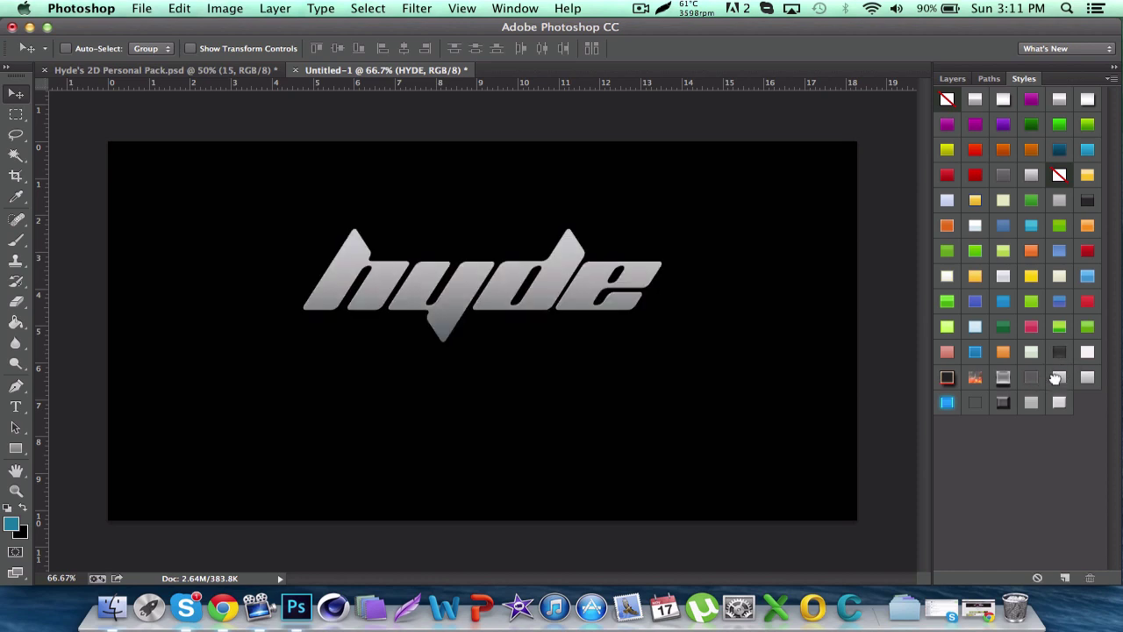
click(952, 78)
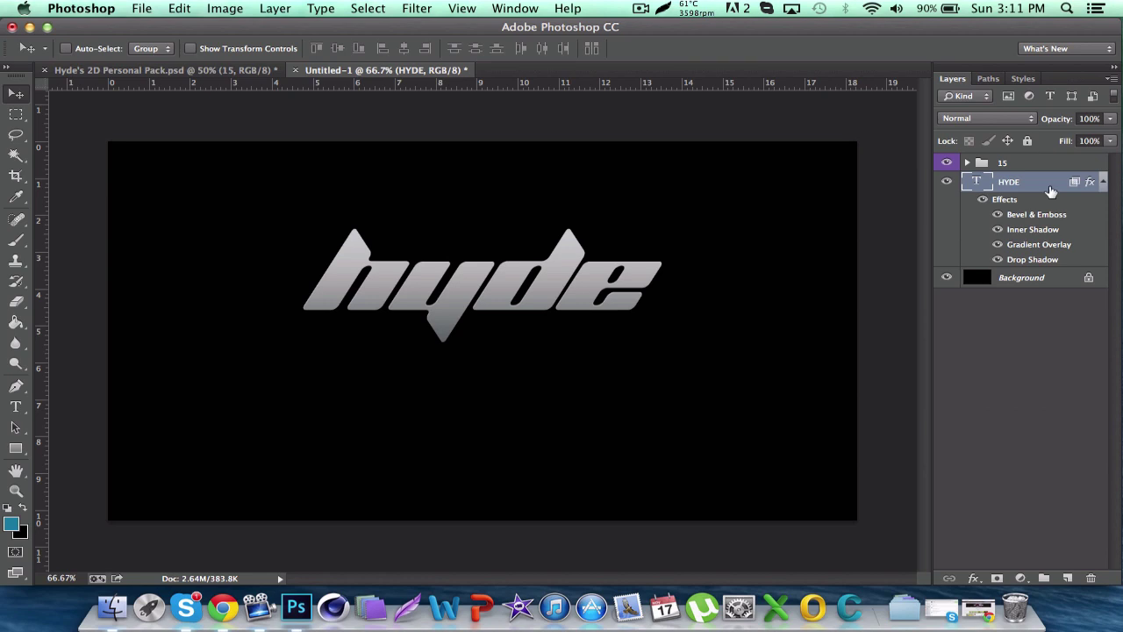
Step: Rasterize HYDE's layer style, nudge it down, and add a new Layer 1 above it
right_click(1050, 190)
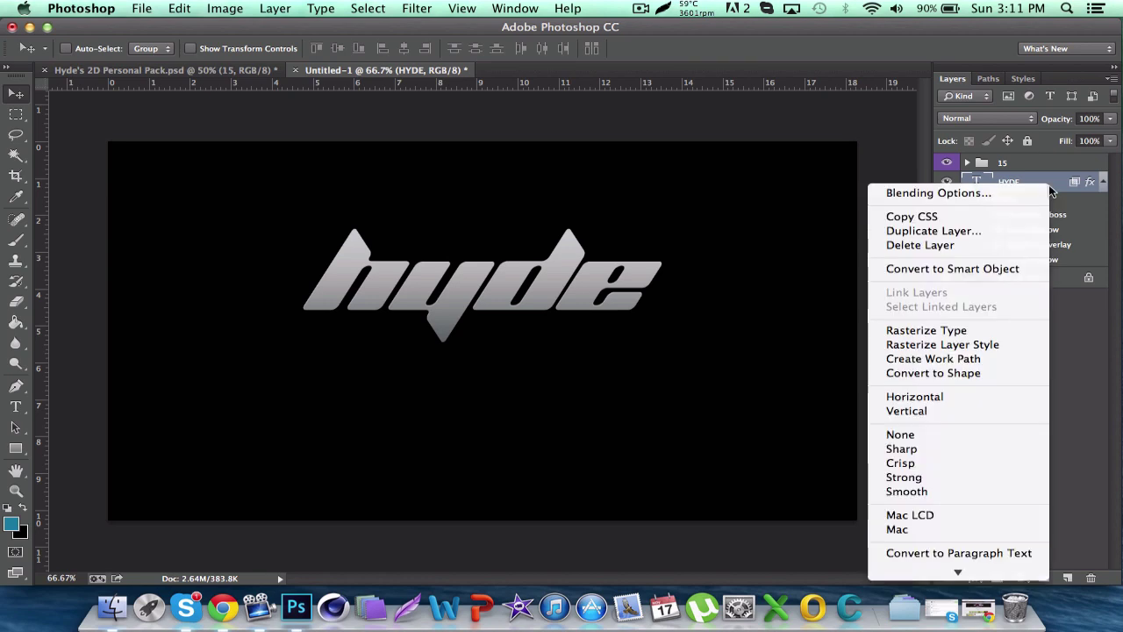
click(1010, 346)
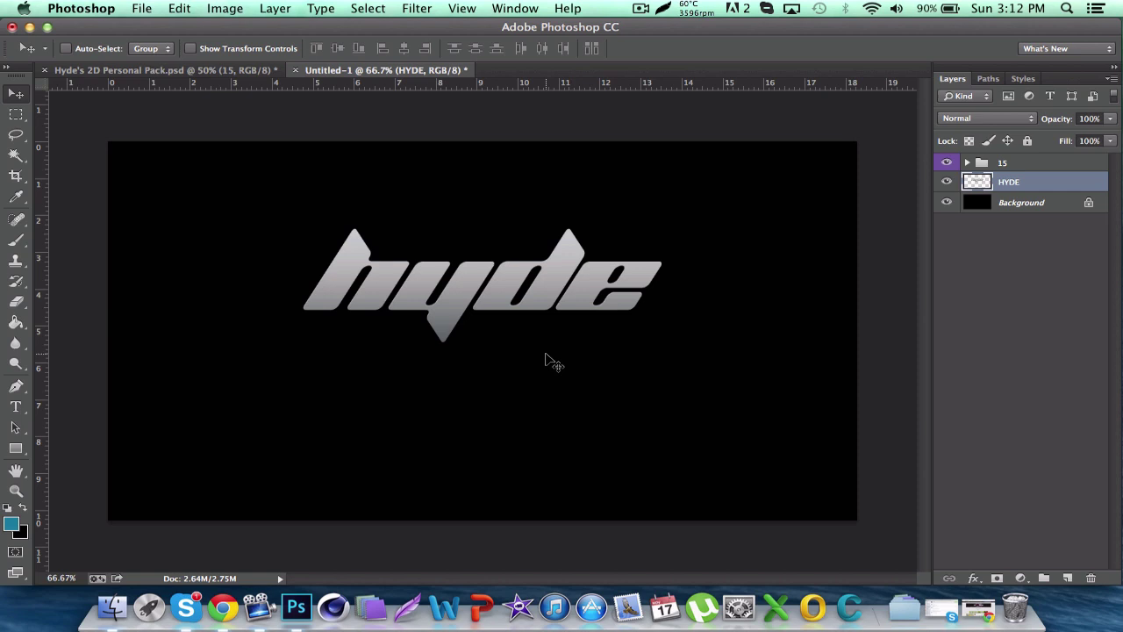
key(Down)
key(Down)
key(Down)
key(Down)
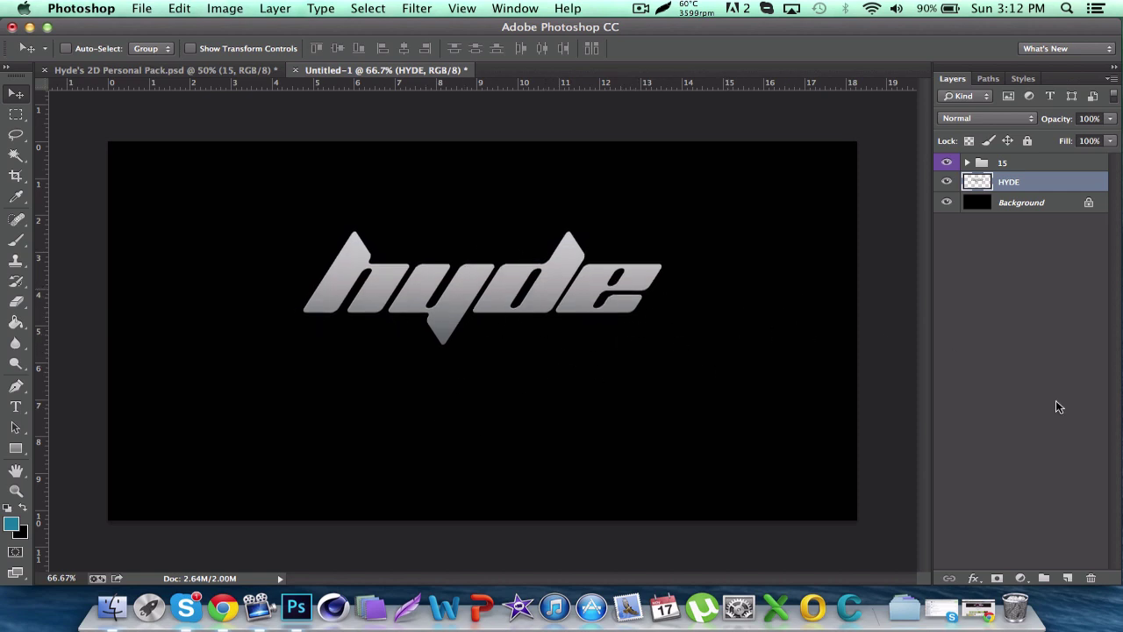
click(1065, 565)
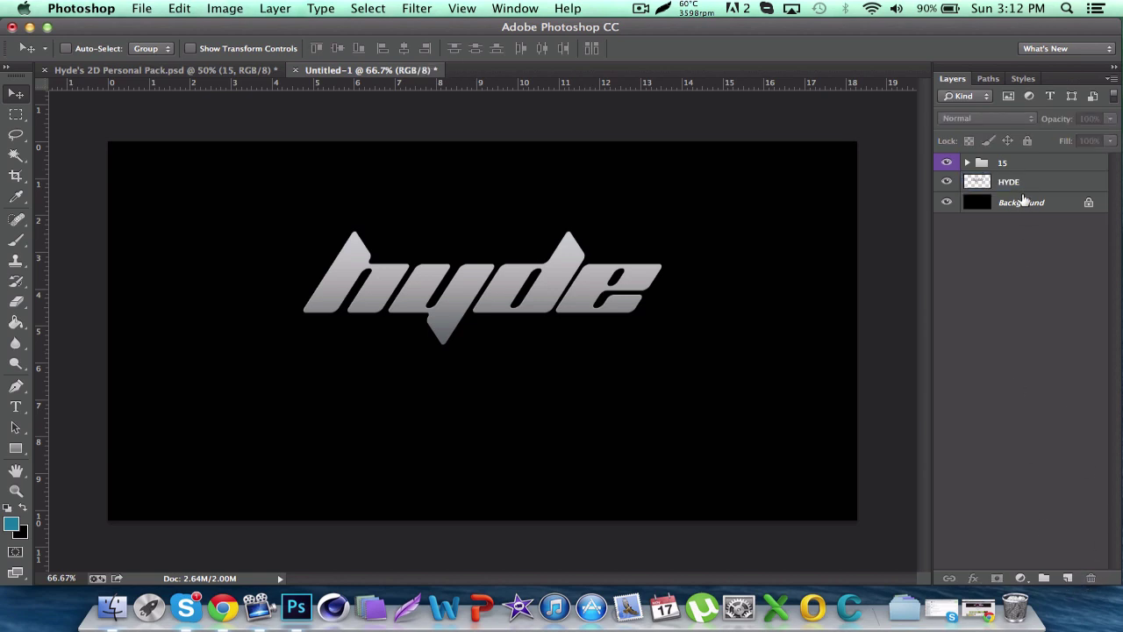
click(1023, 185)
click(1068, 577)
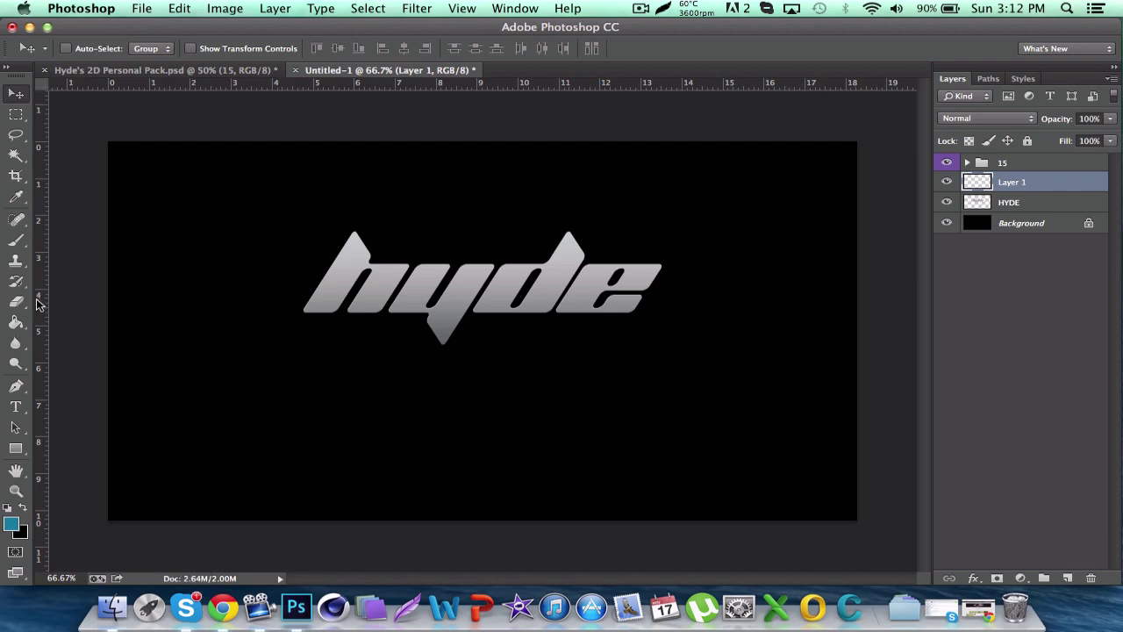
Step: Draw a closed Pen path around the upper half of the hyde letters
click(14, 387)
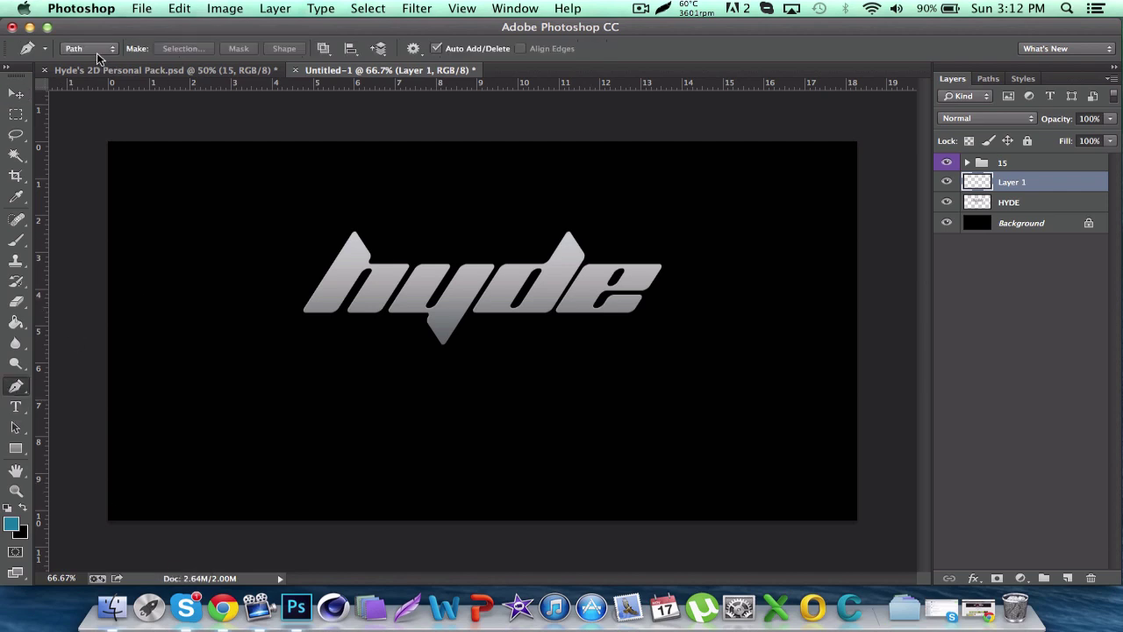
click(729, 261)
click(172, 298)
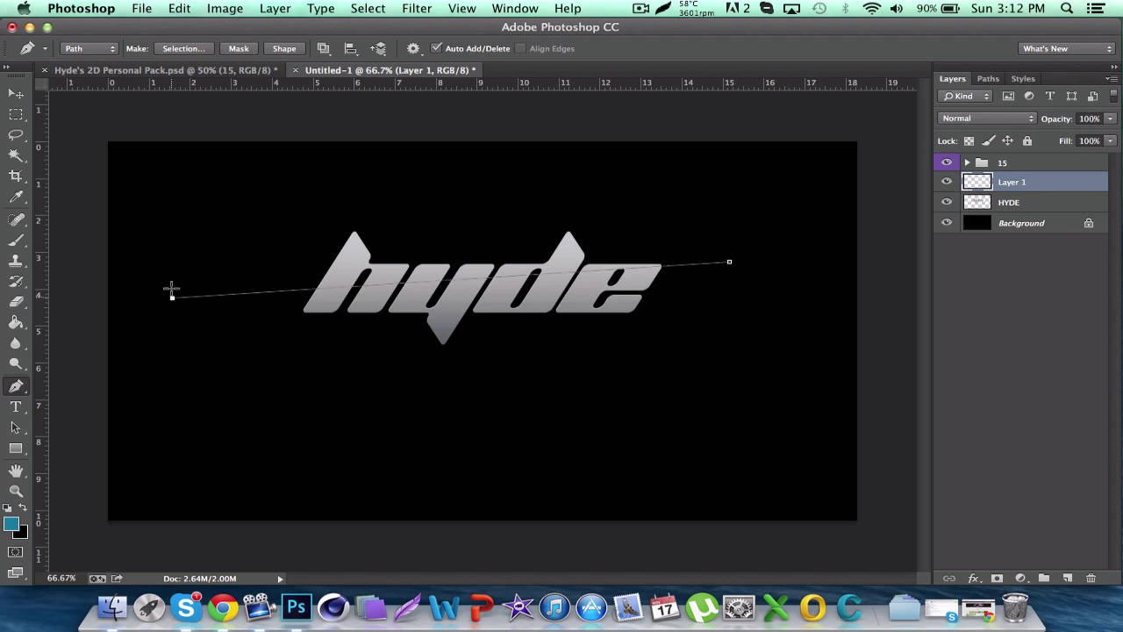
click(178, 203)
click(368, 156)
click(624, 199)
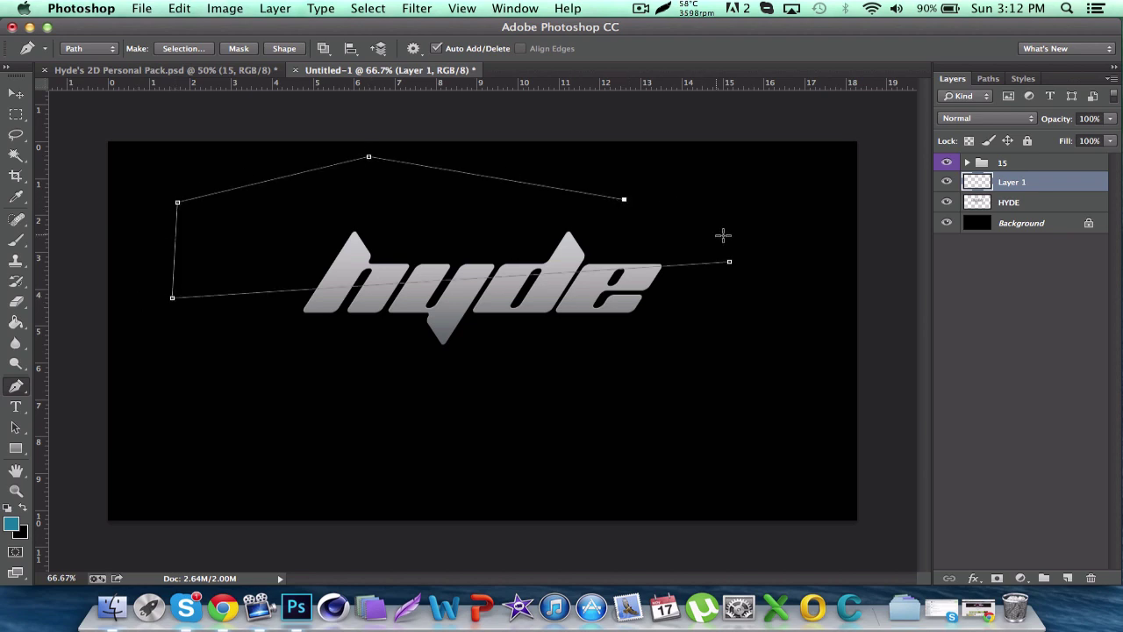
click(735, 236)
click(729, 262)
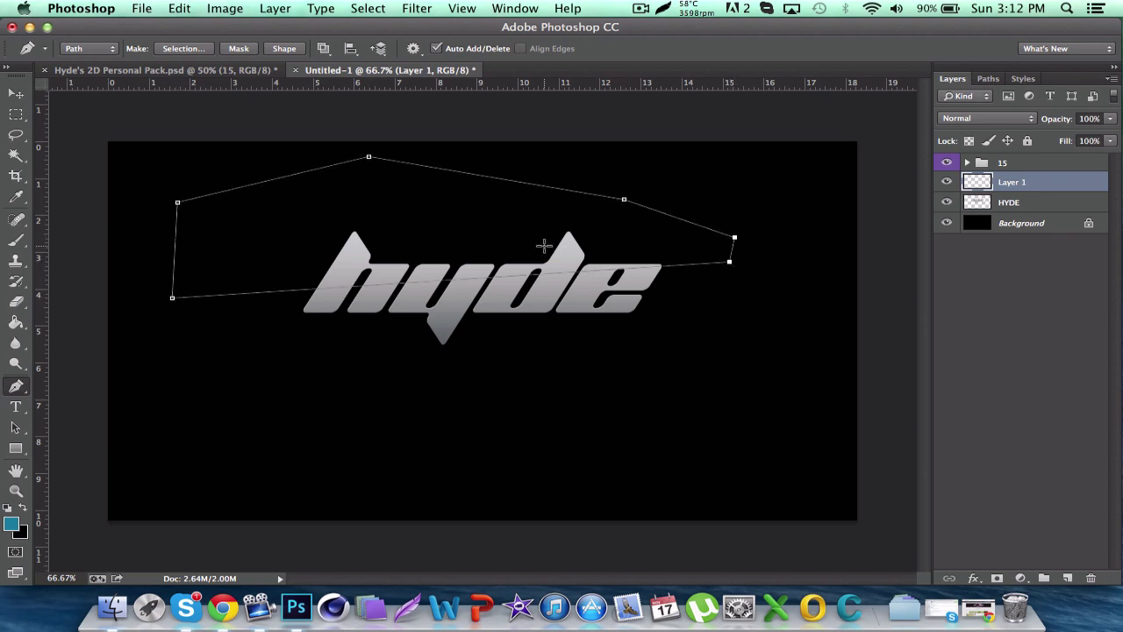
Step: Fill the drawn path with teal on Layer 1 and hide the path outline
right_click(468, 236)
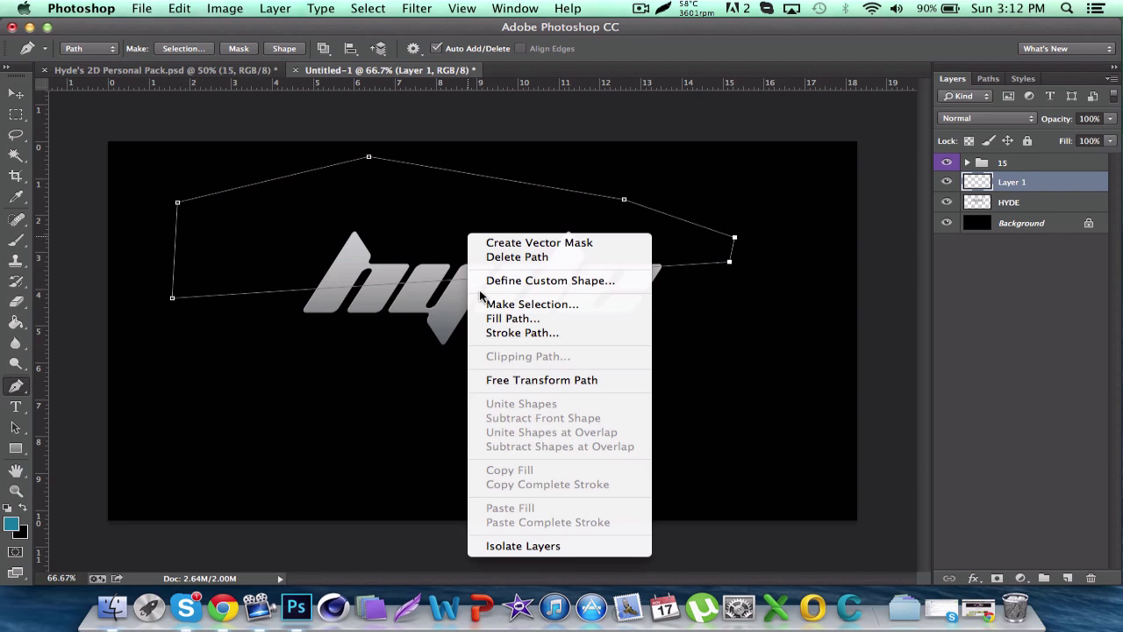
click(496, 318)
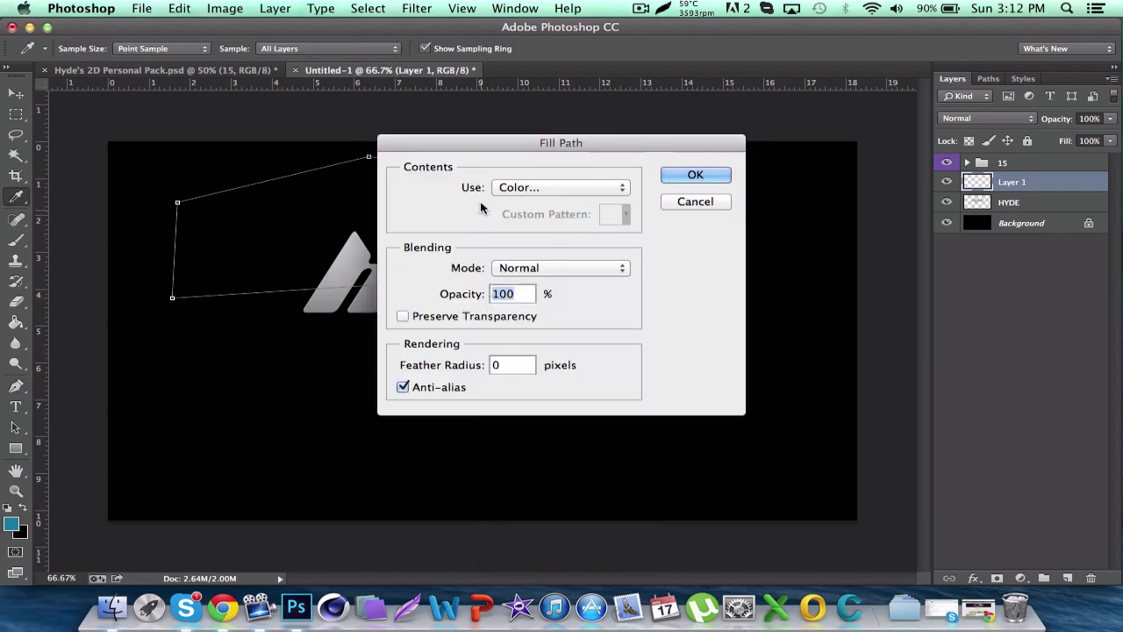
click(537, 195)
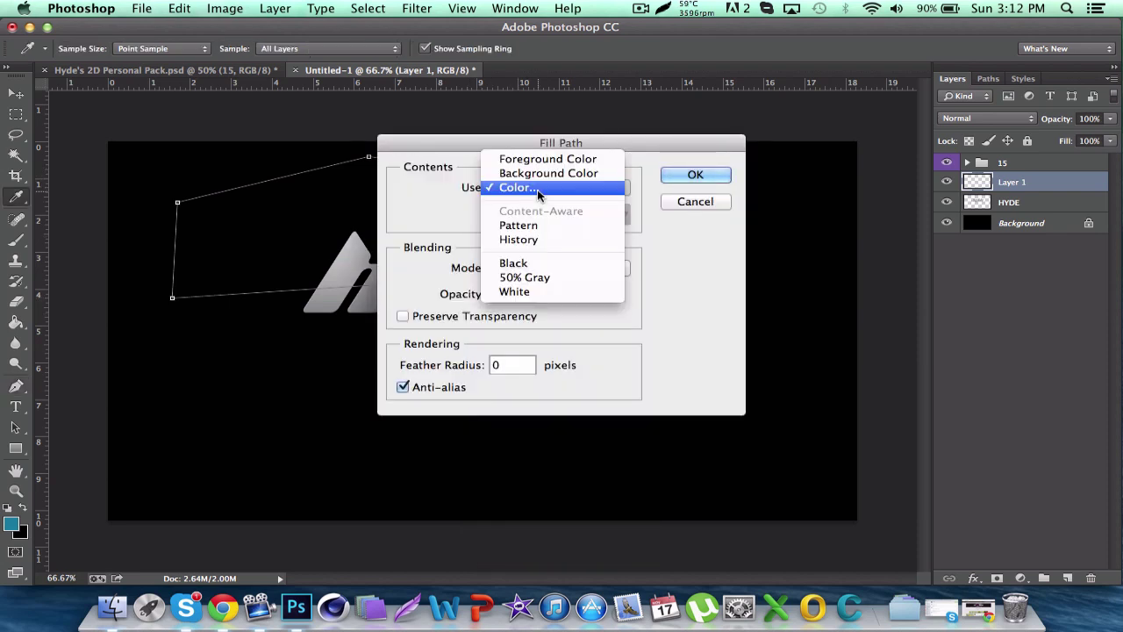
click(535, 184)
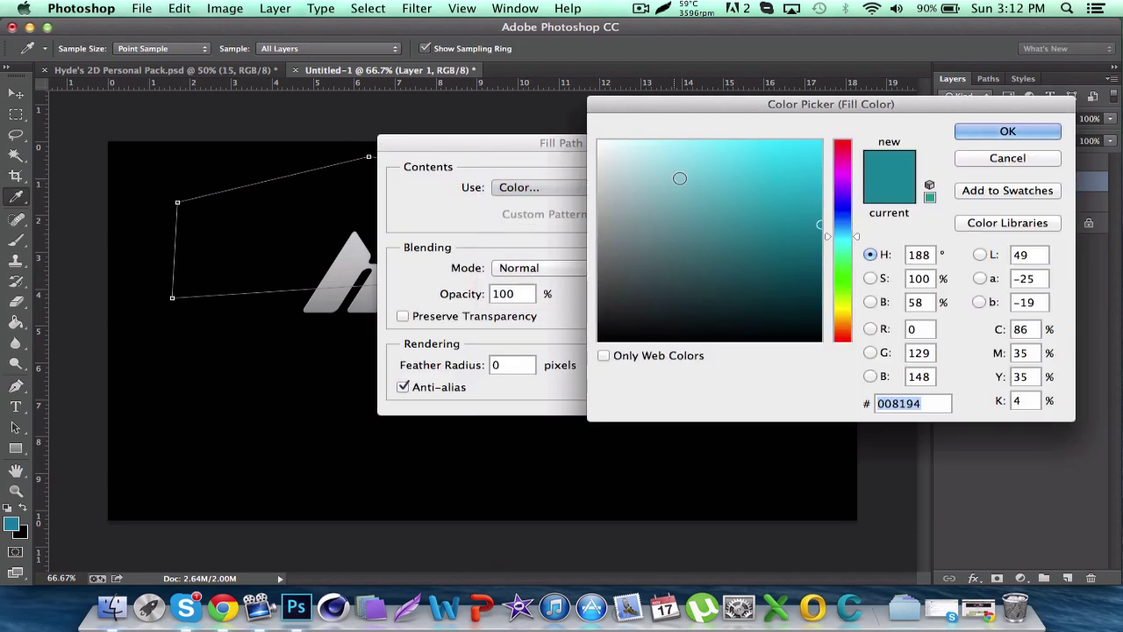
click(1006, 131)
click(717, 175)
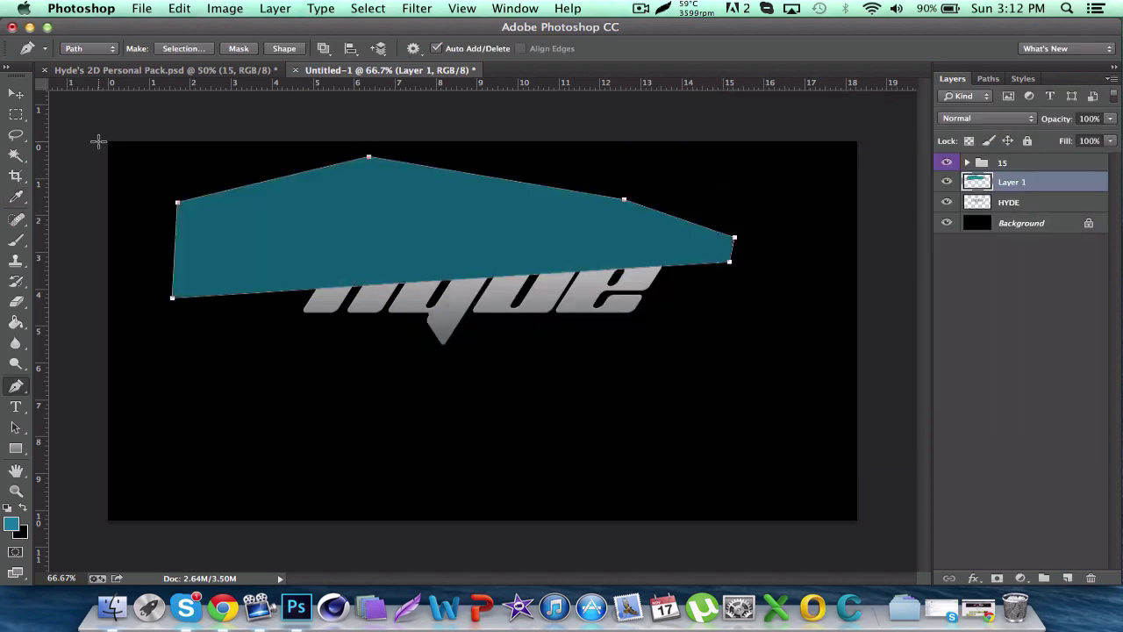
click(15, 97)
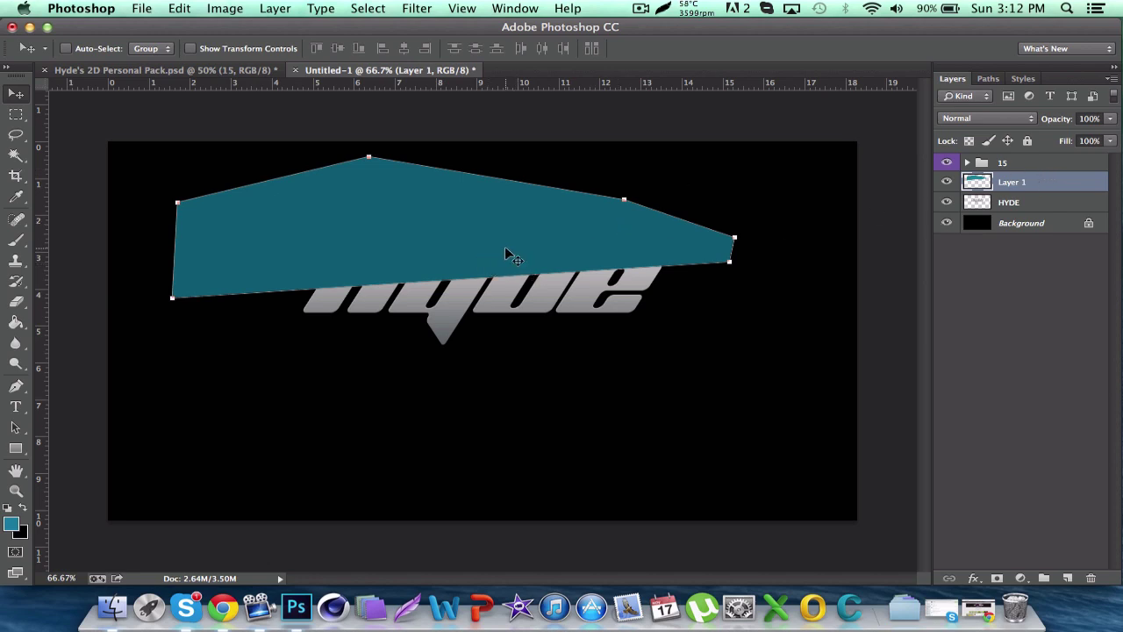
key(Return)
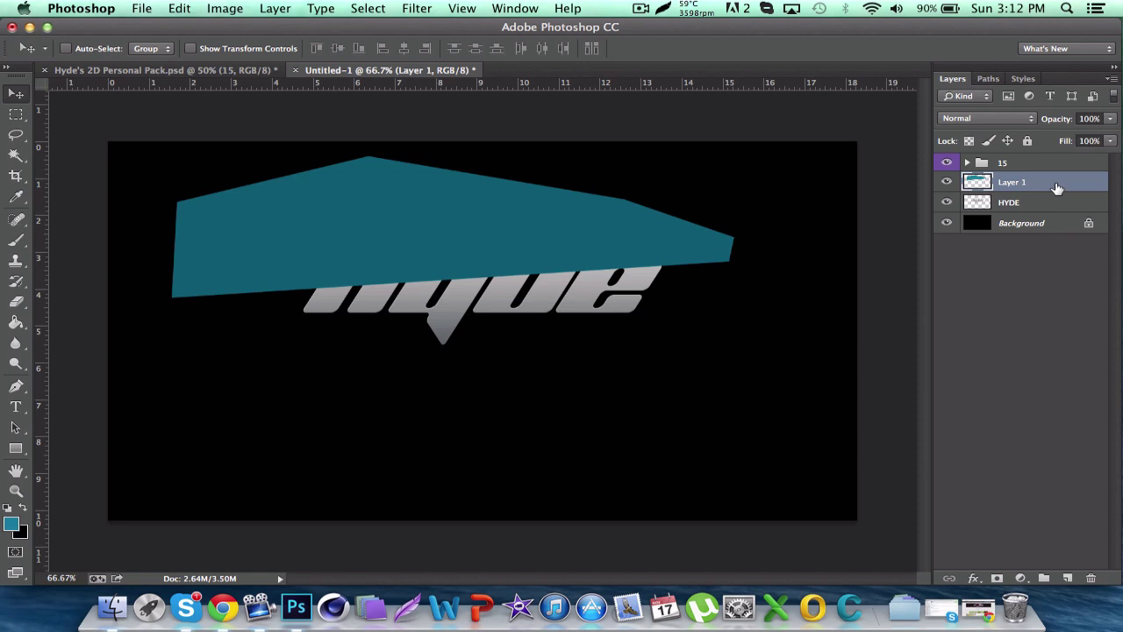
Step: Clip the teal Layer 1 to the HYDE lettering and nudge it down
drag(1057, 188, 1051, 187)
alt+click(1051, 187)
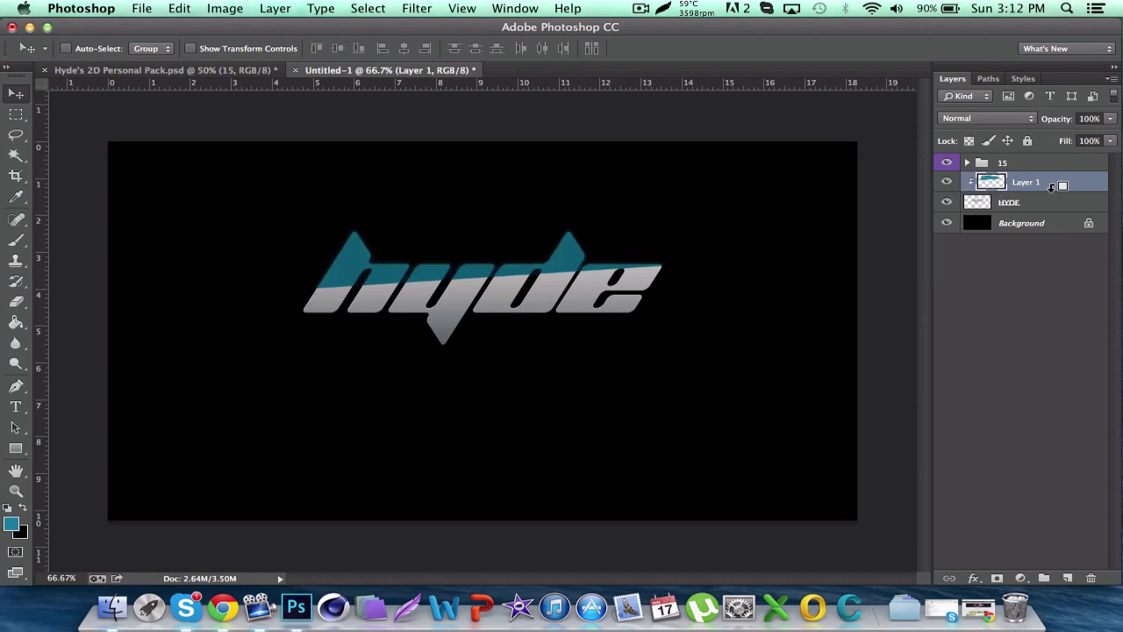
key(Down)
key(Down)
key(Down)
key(Down)
key(Down)
key(Down)
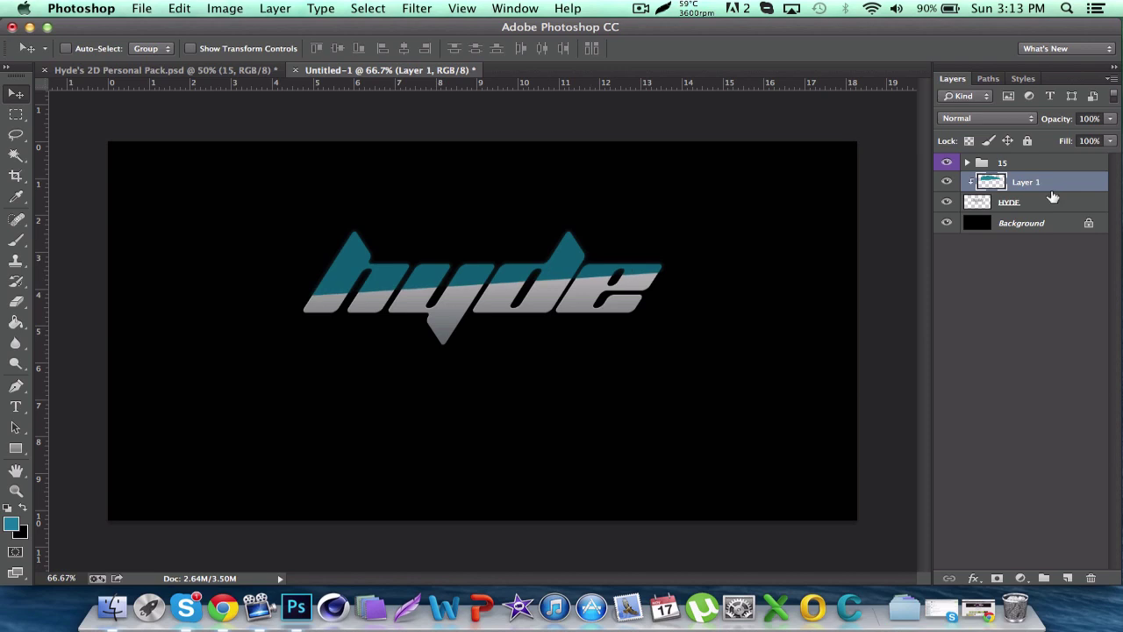
right_click(1031, 211)
click(1048, 196)
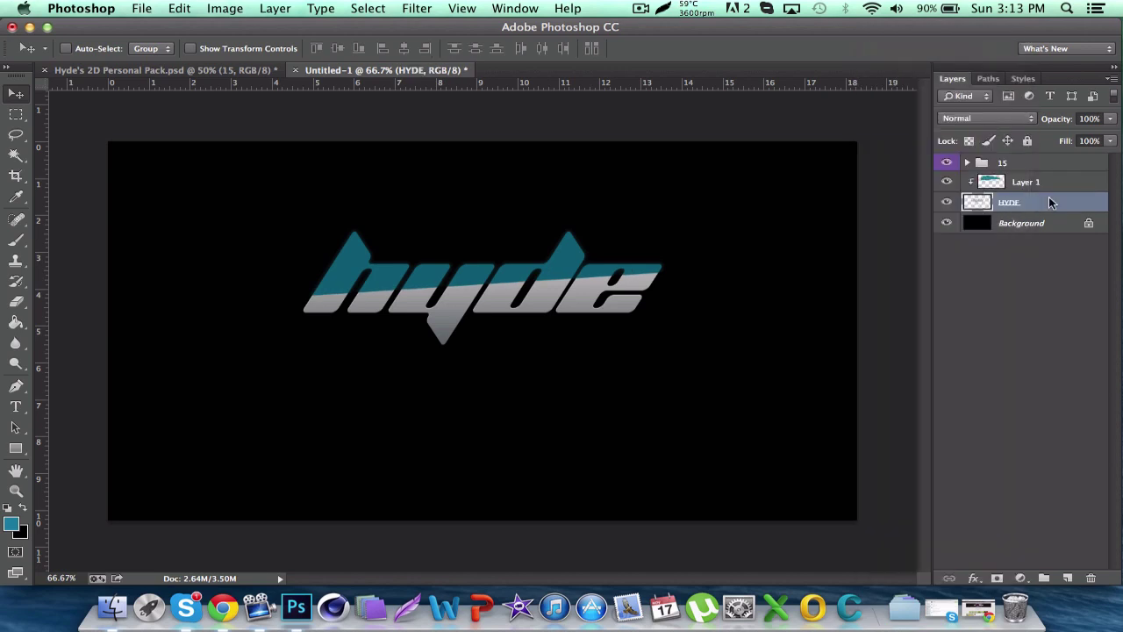
click(1049, 191)
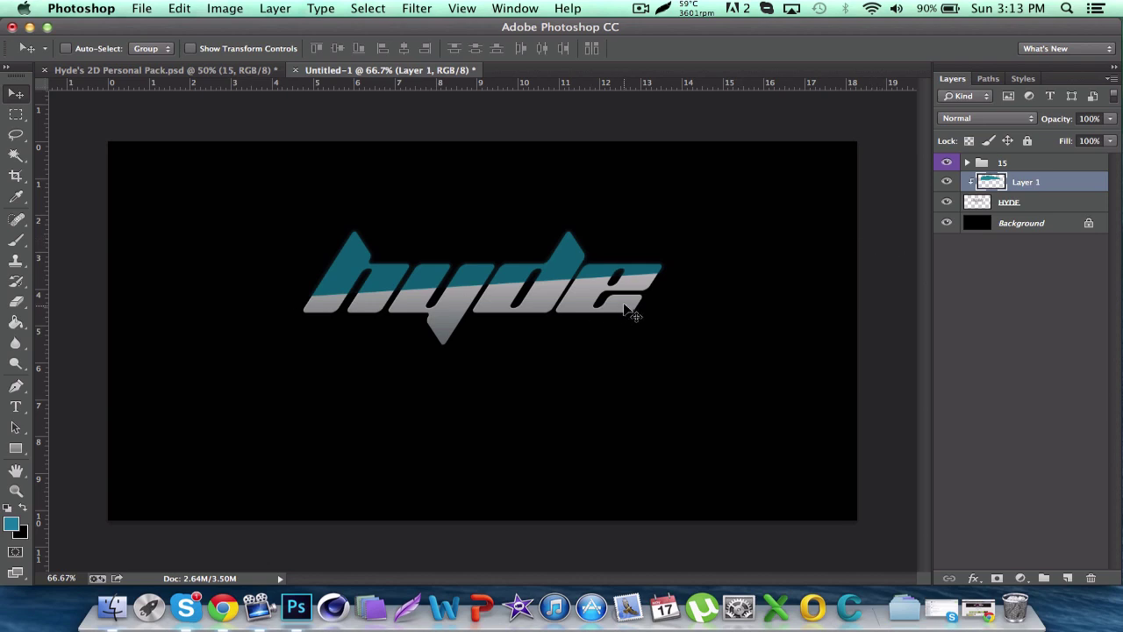
Step: Open Layer 1's blending options and enable Stroke, entering a width
right_click(1048, 181)
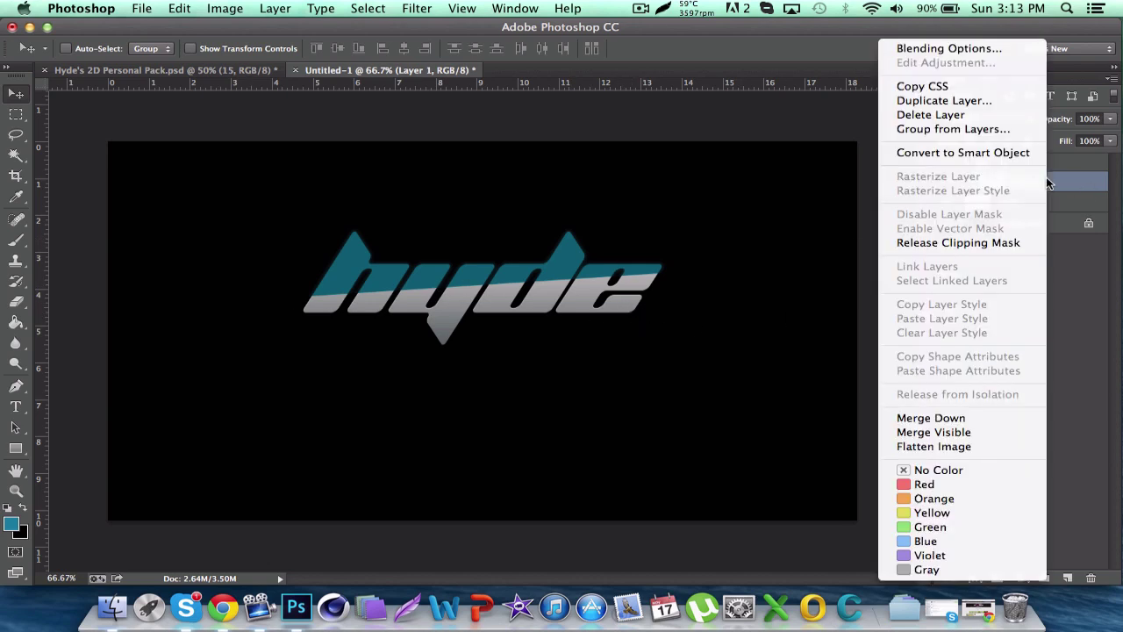
click(1001, 50)
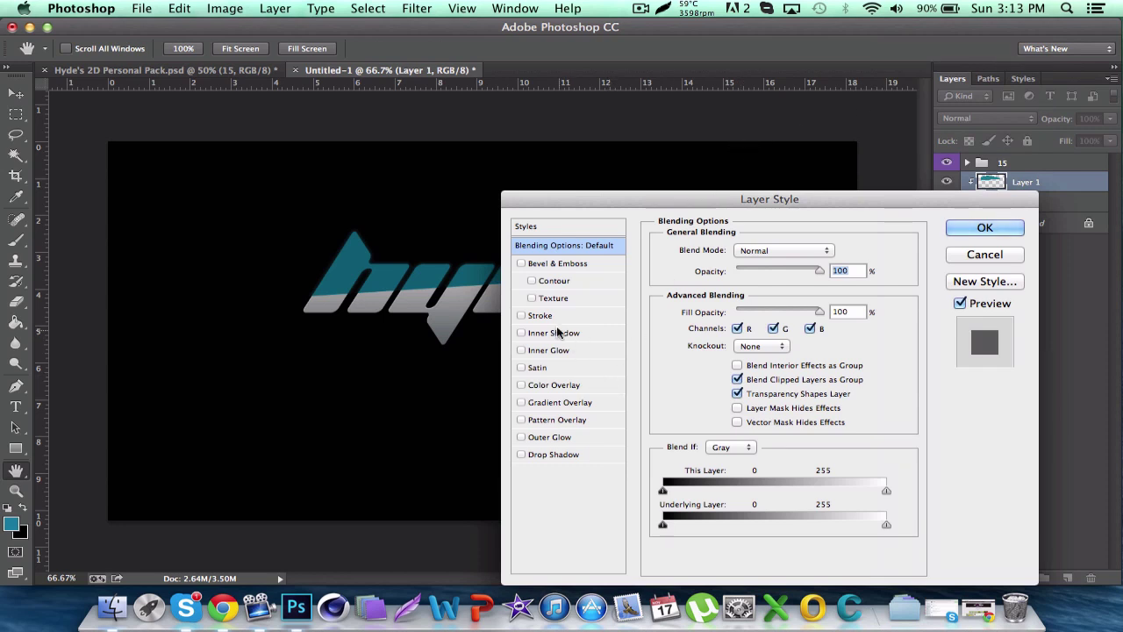
click(546, 316)
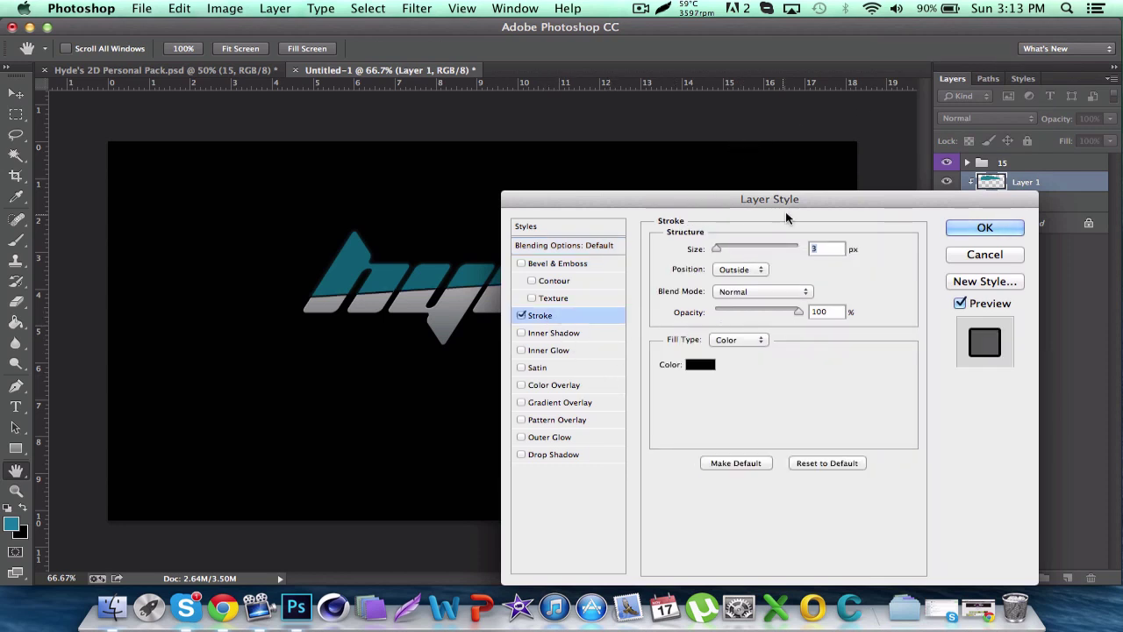
text(4)
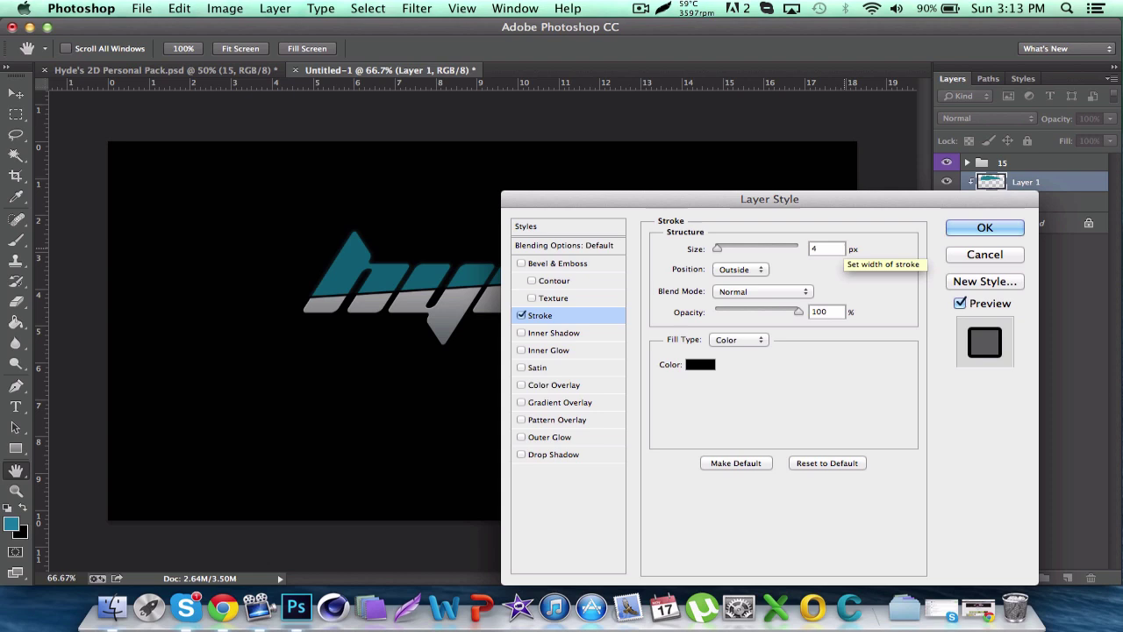
key(Up)
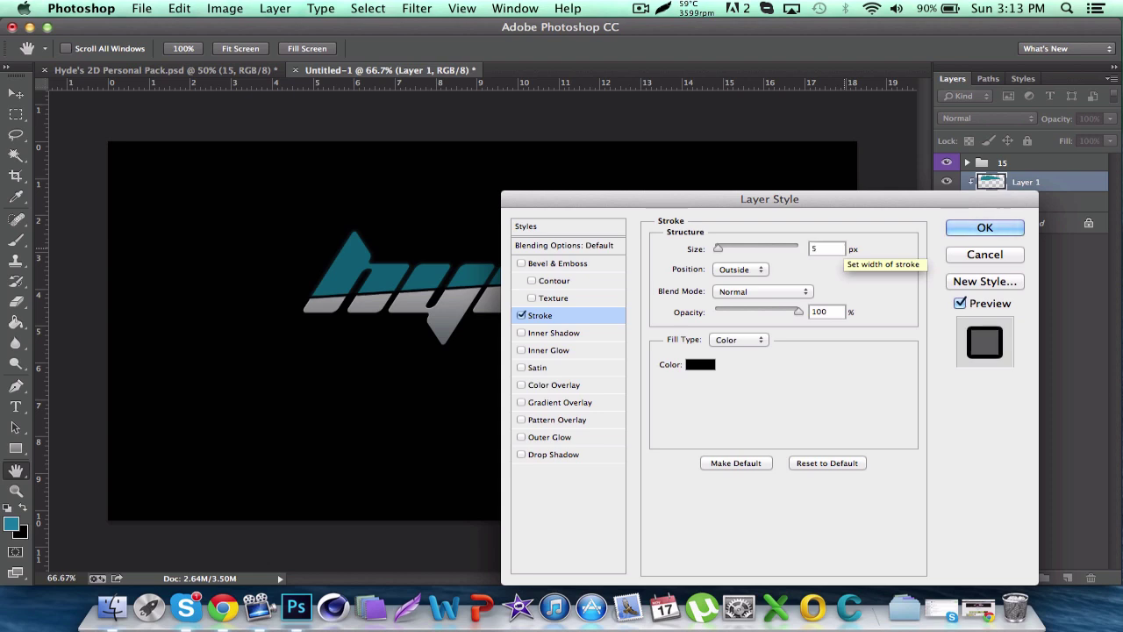
key(BackSpace)
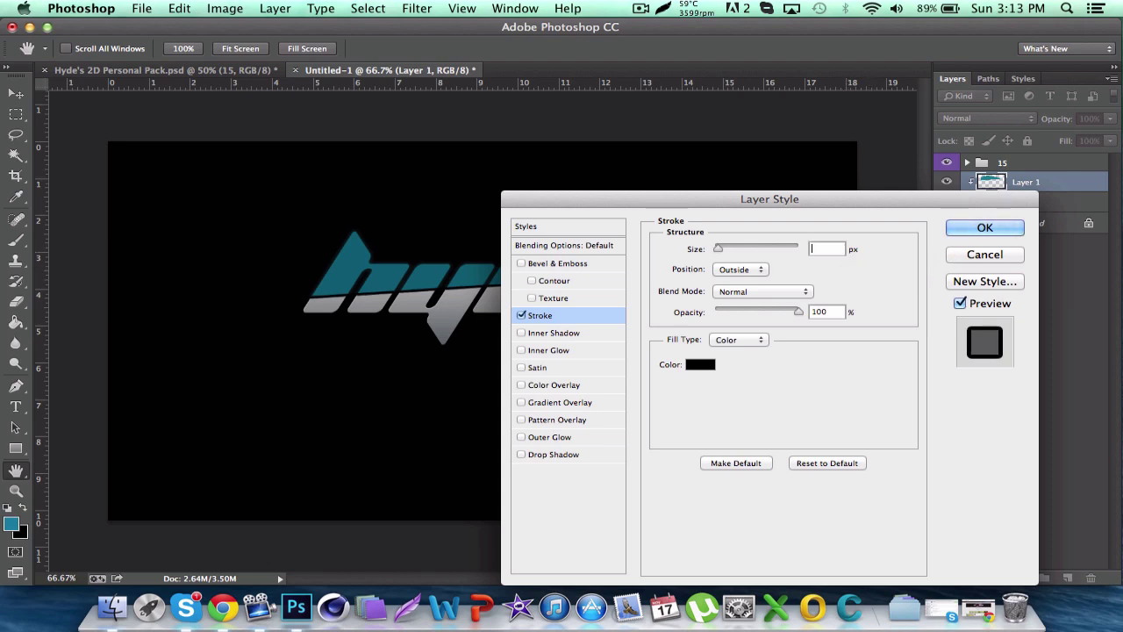
text(4.6)
key(BackSpace)
text(5)
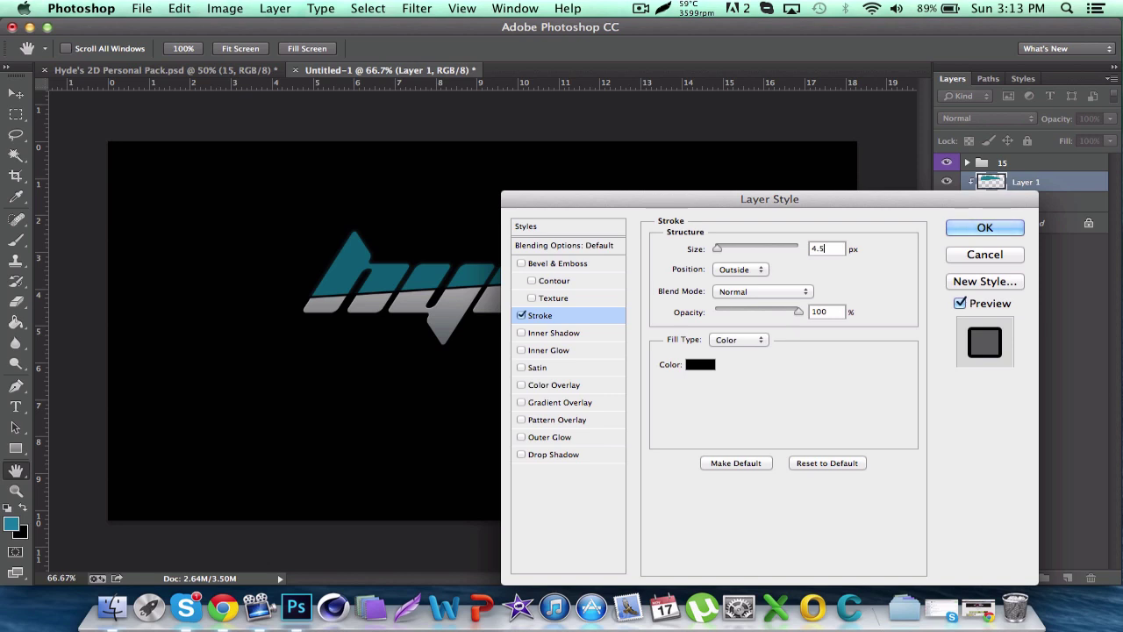
Step: Apply a 4 px whole-number stroke to Layer 1 and collapse its effects list
click(986, 230)
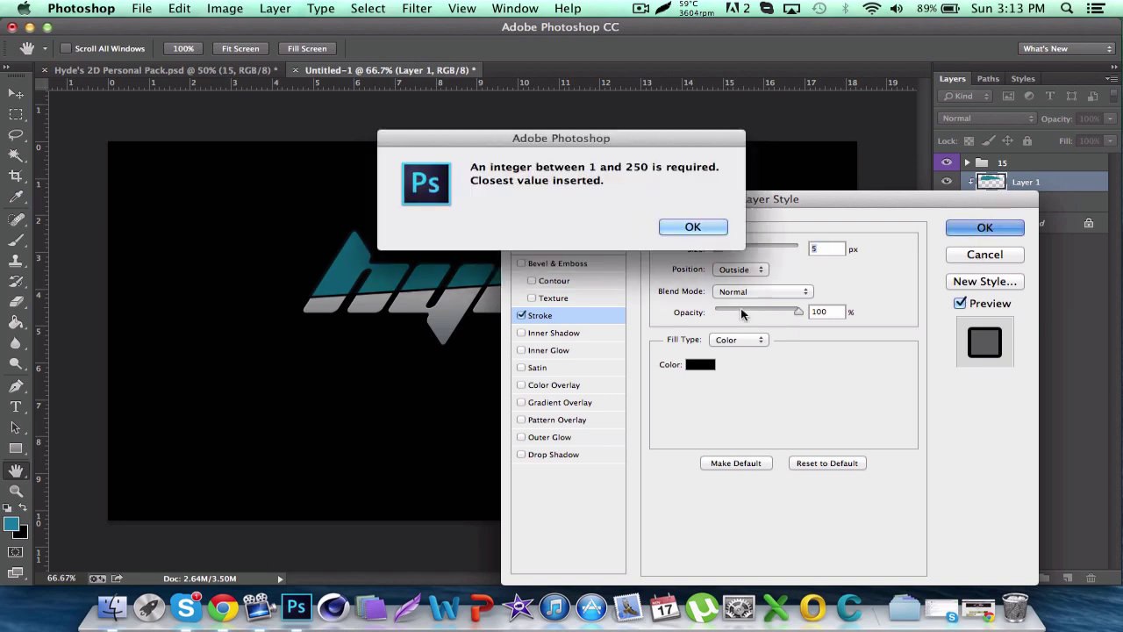
click(693, 230)
text(4)
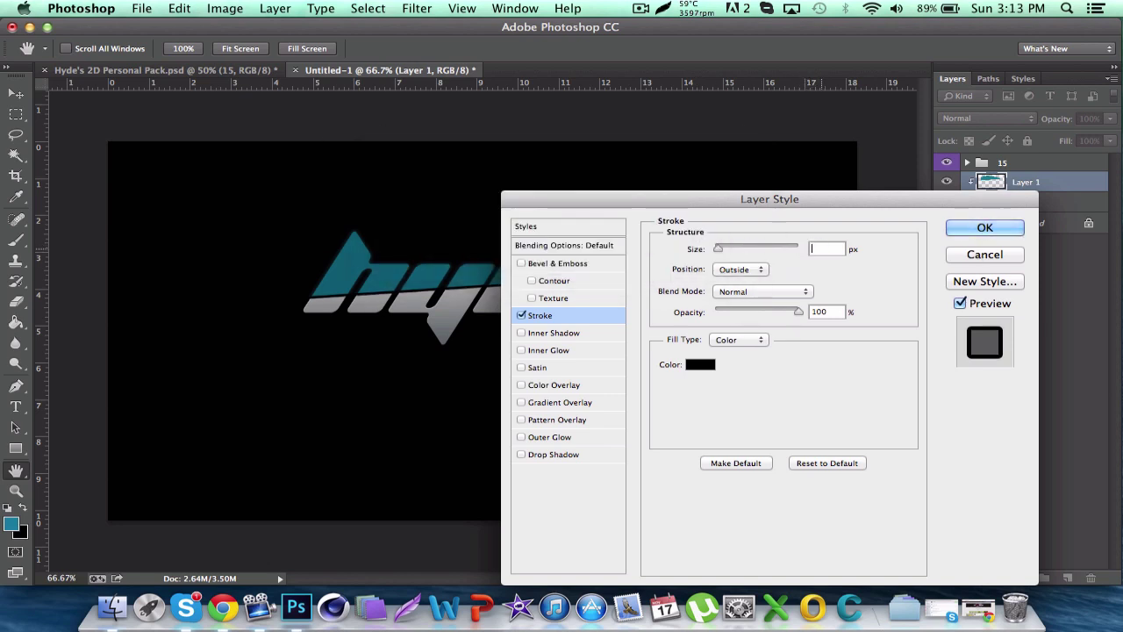
click(984, 228)
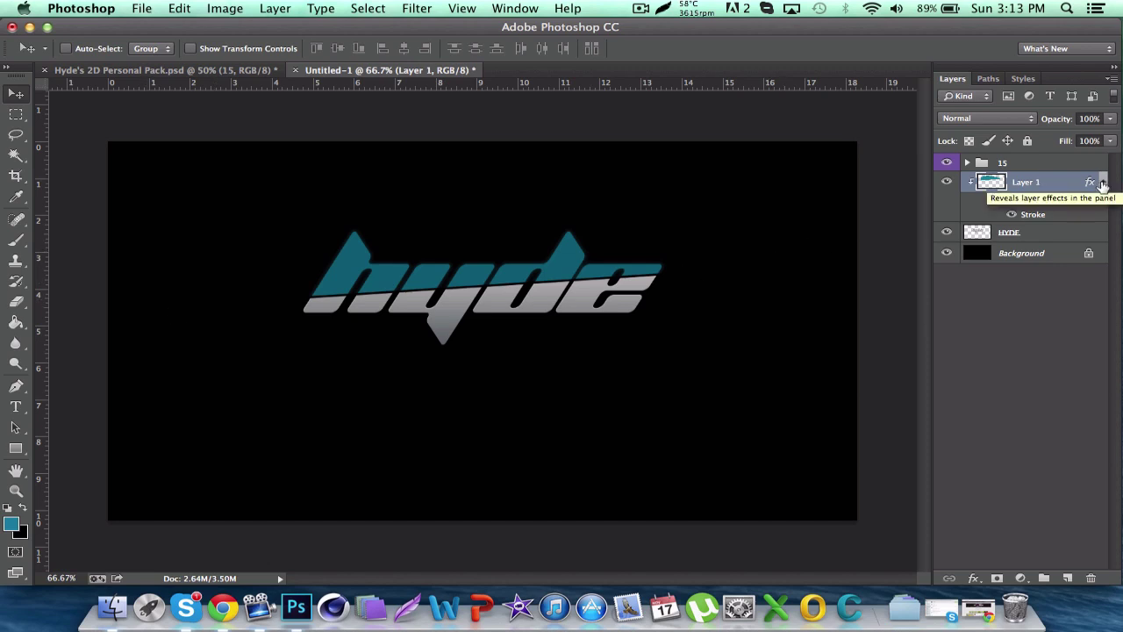
click(1102, 183)
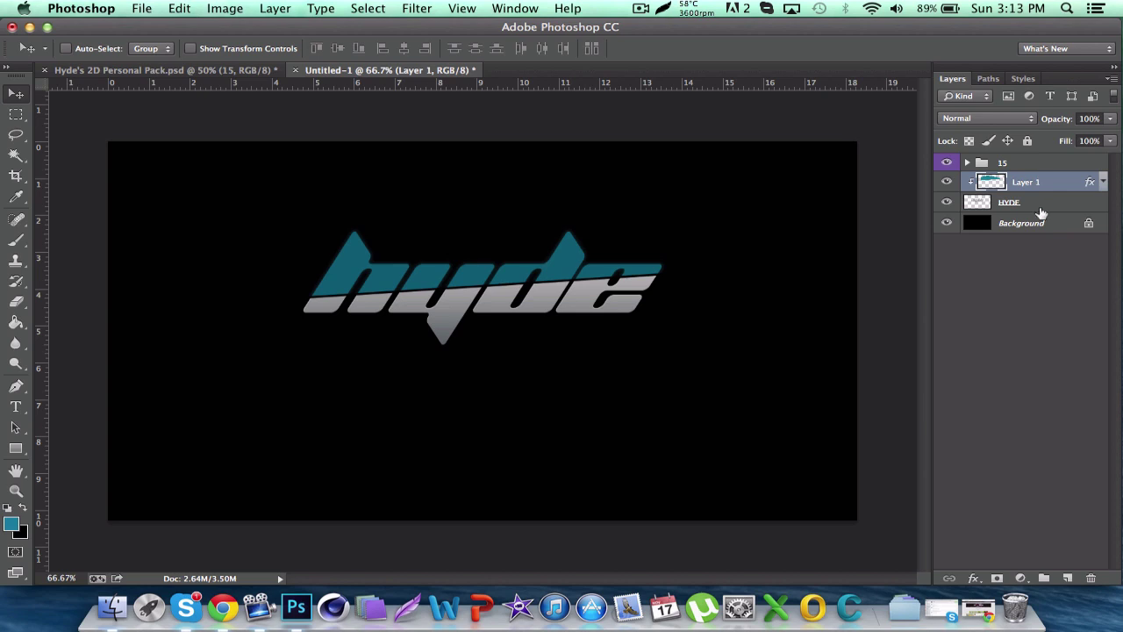
click(1039, 204)
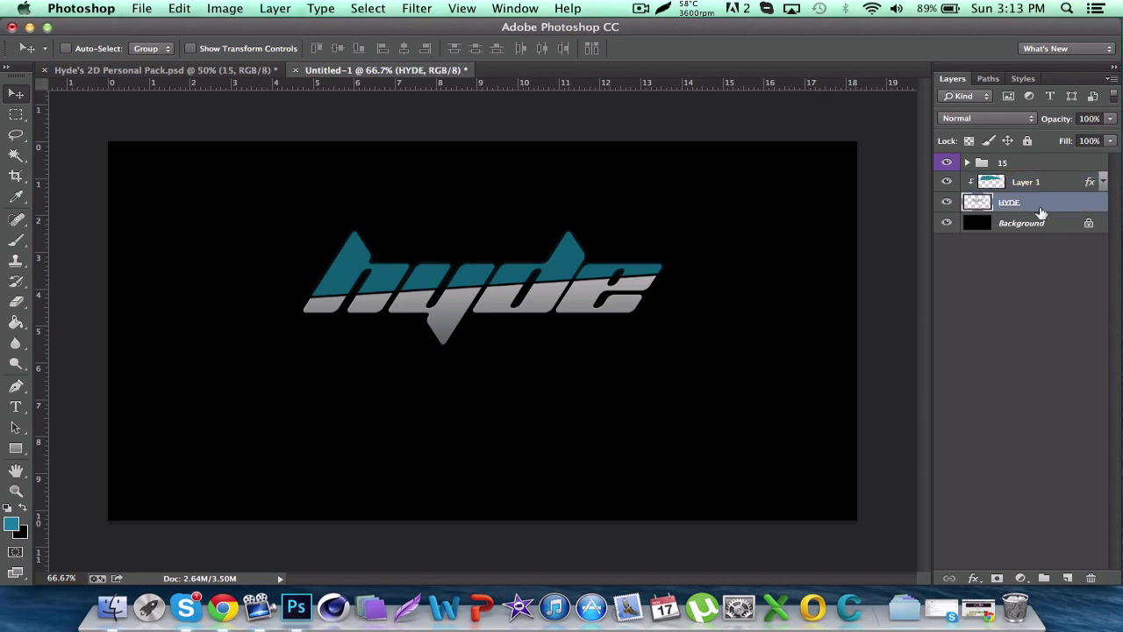
click(1039, 182)
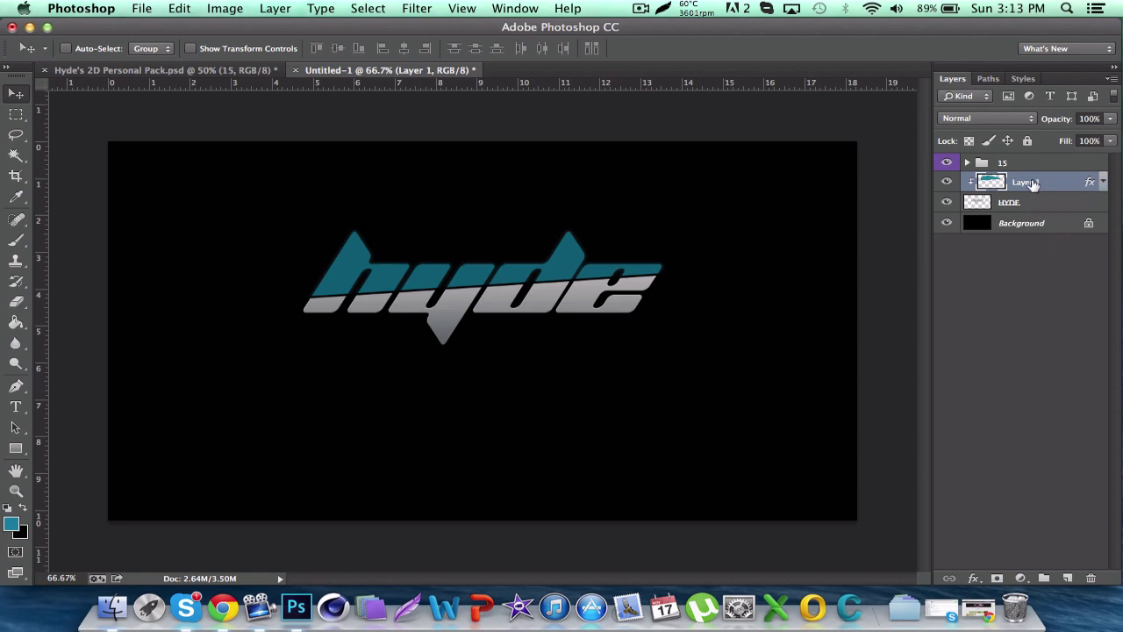
Step: Apply Filter > Distort > Ripple with Amount 75 to the teal Layer 1
click(419, 10)
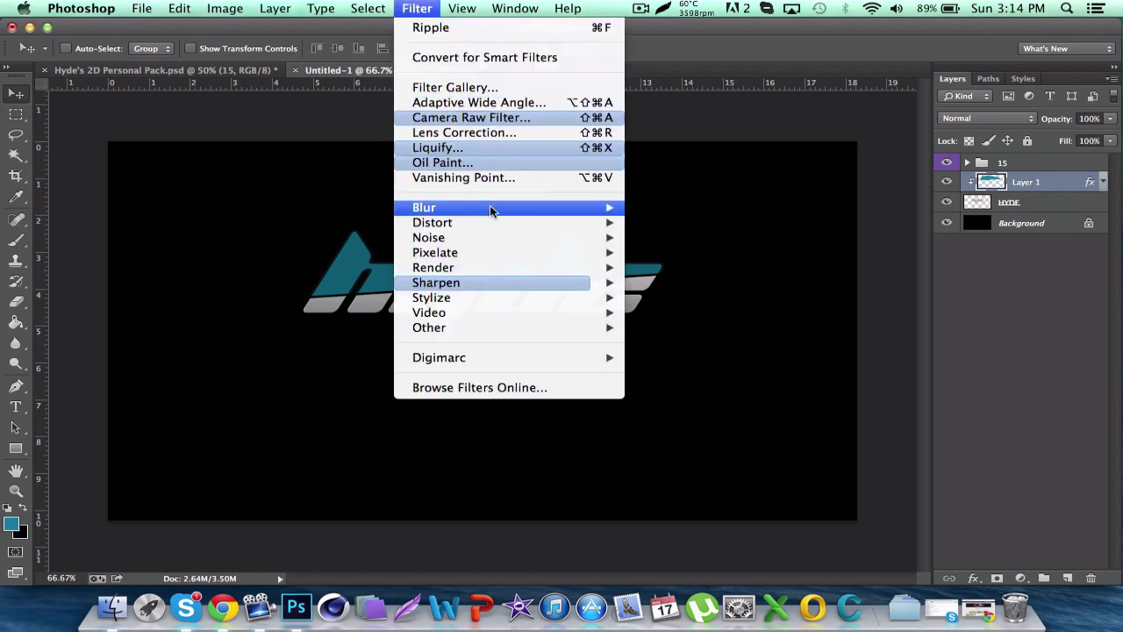
mouse_move(489, 222)
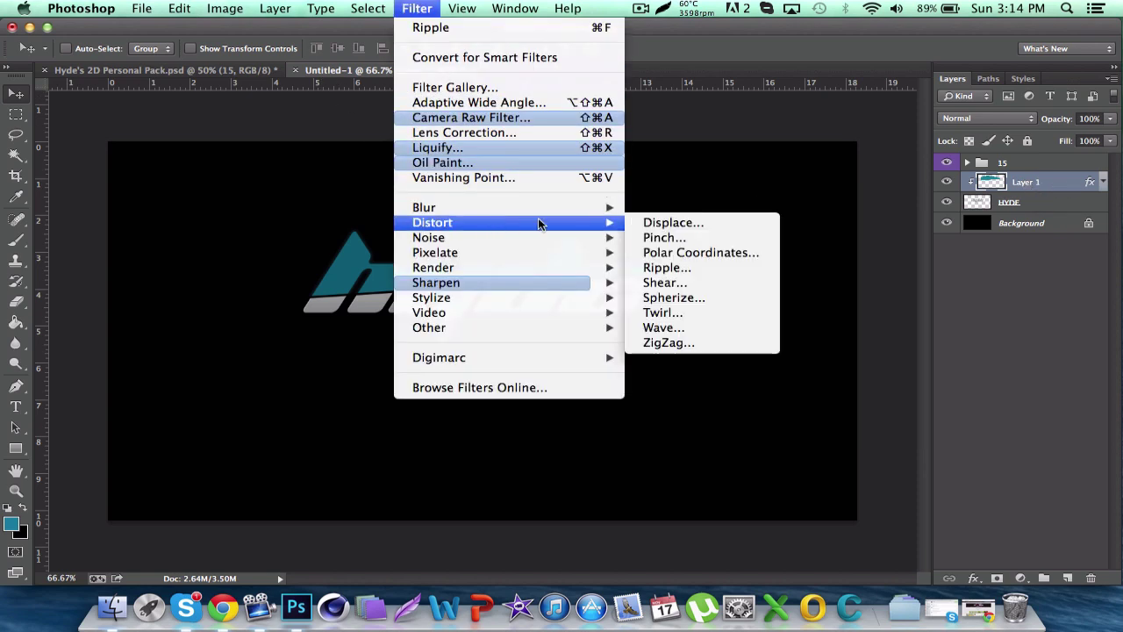
click(691, 268)
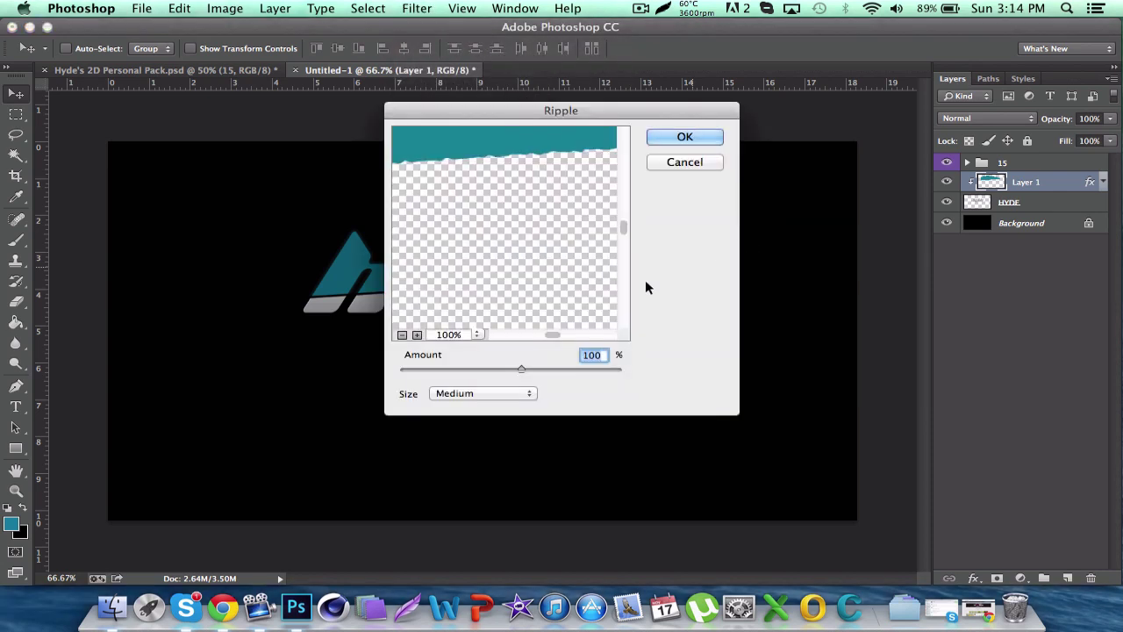
text(75)
key(Return)
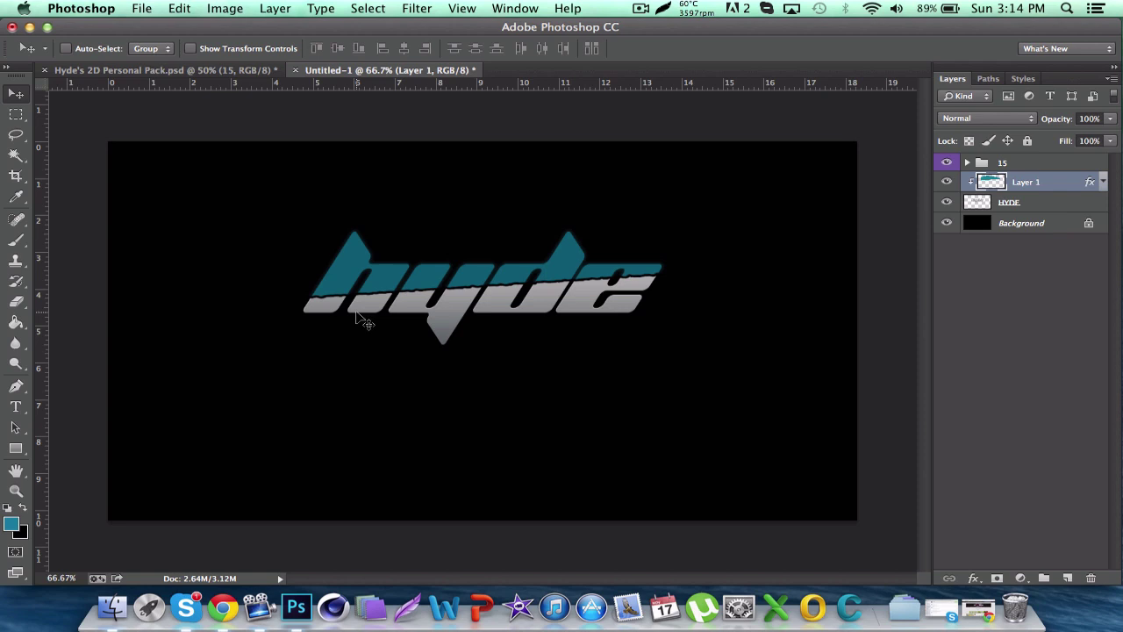
click(1042, 201)
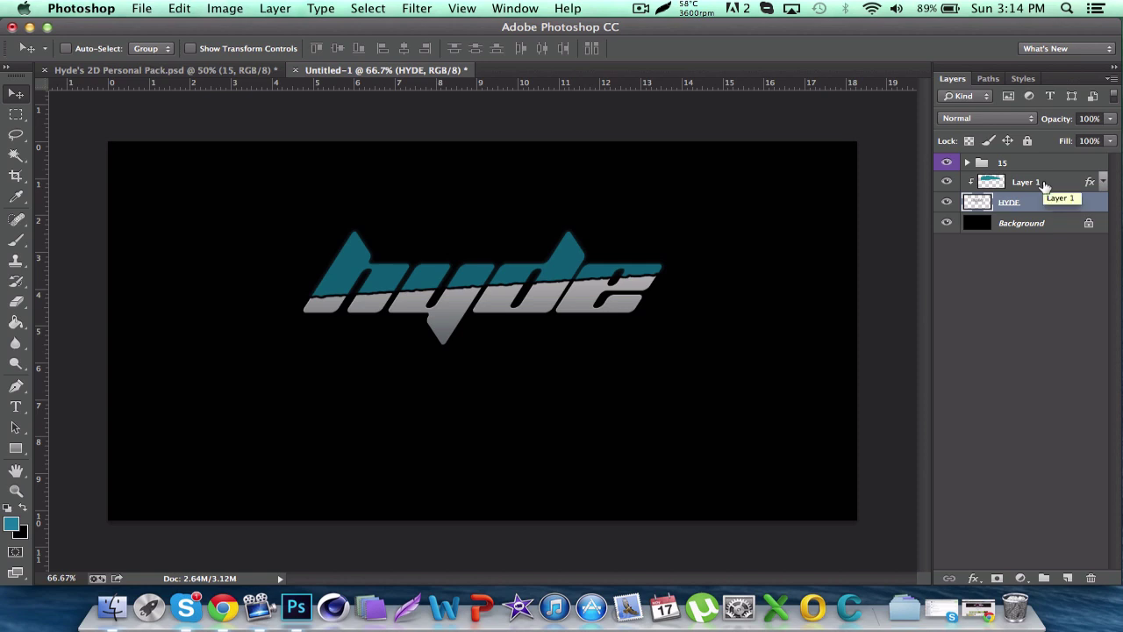
Step: Merge HYDE and Layer 1 into one layer and centre it horizontally on the canvas
shift+click(1044, 186)
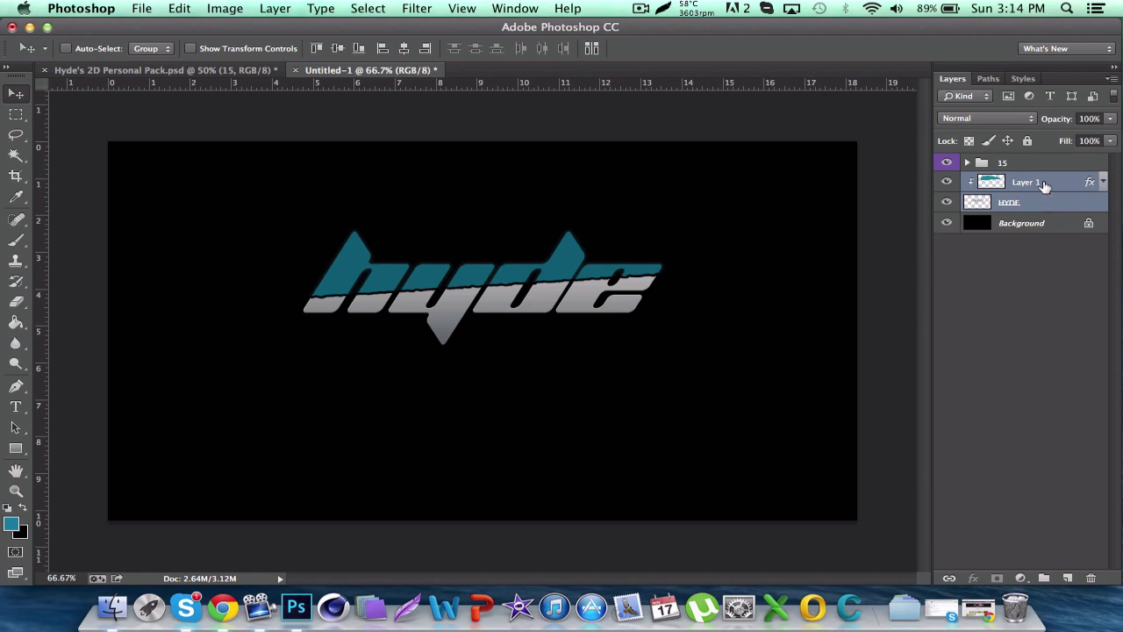
key(super+e)
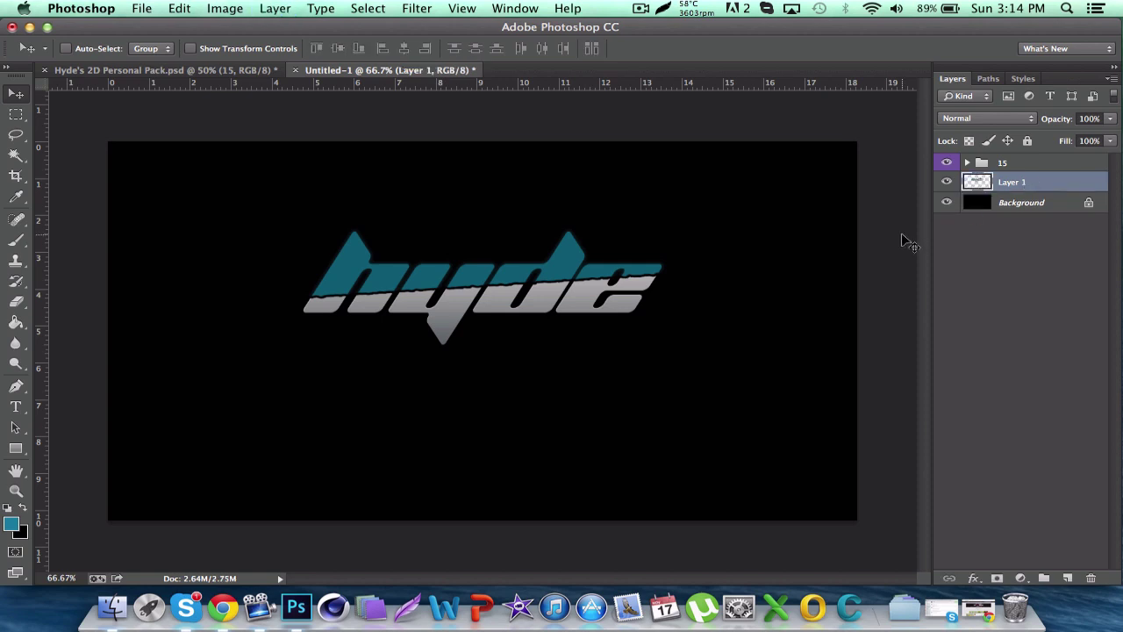
drag(648, 298, 672, 314)
key(super+z)
key(super+a)
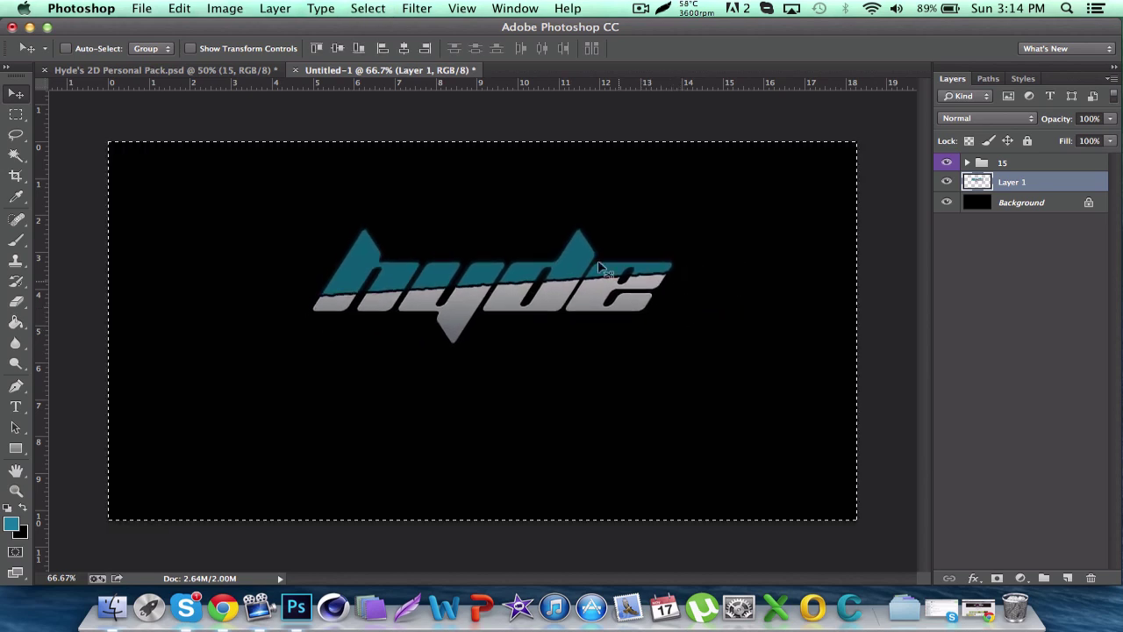
click(404, 48)
key(super+d)
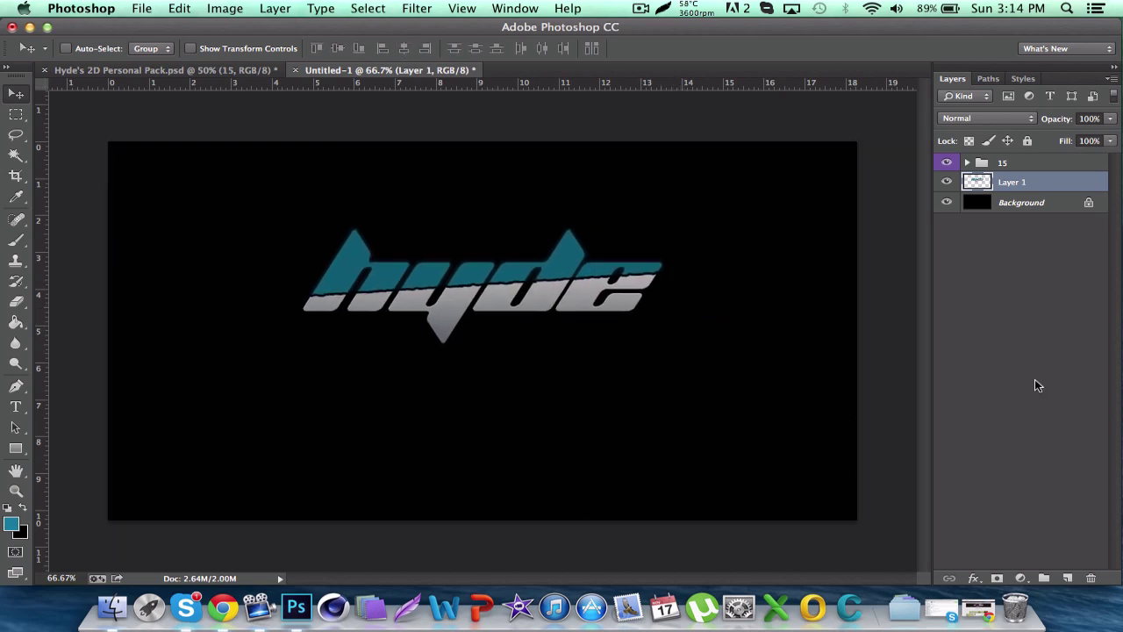
Step: Add an empty Layer 2 and rename the merged lettering layer to TEXT
click(1067, 578)
click(1012, 202)
double_click(1012, 202)
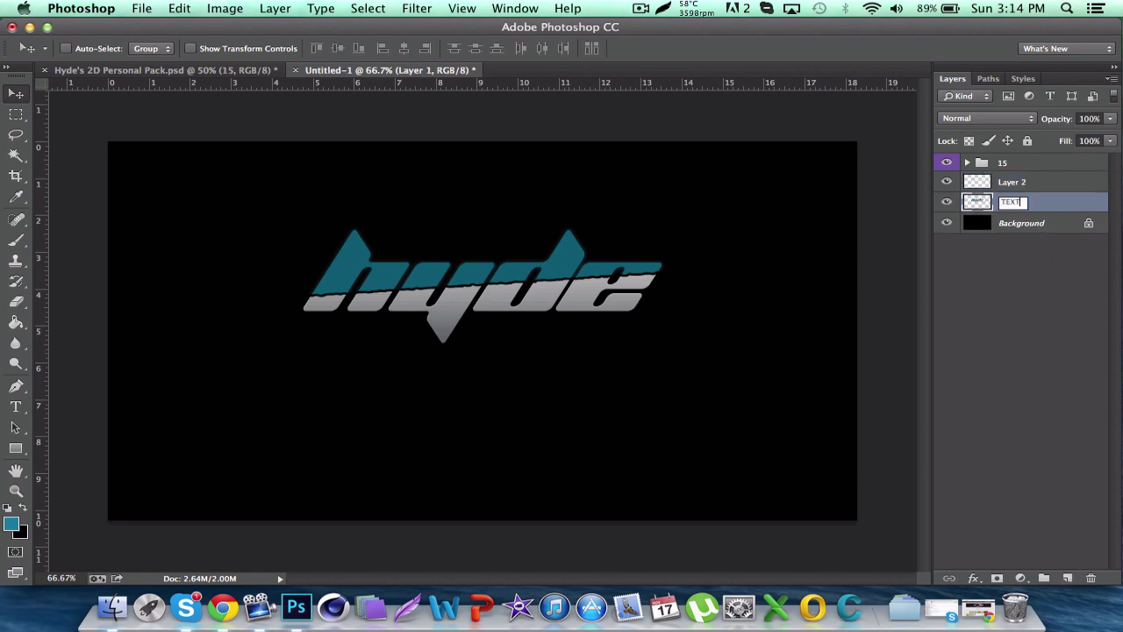
key(Return)
click(1017, 182)
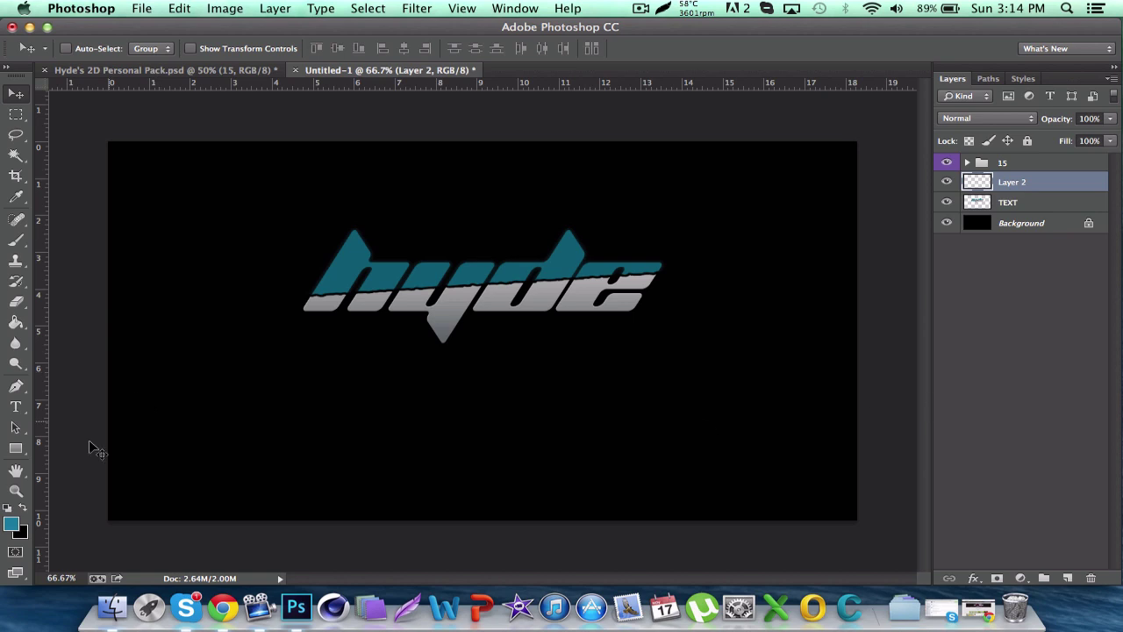
Step: Set the foreground colour to black, discarding a trial reddish-grey shade
click(22, 509)
click(12, 524)
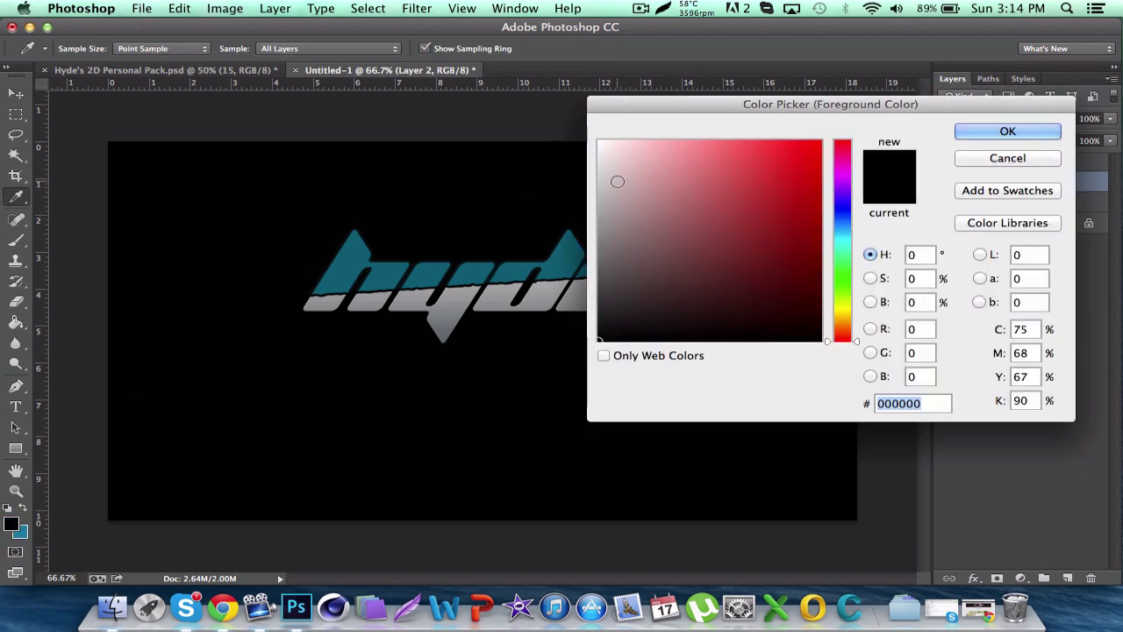
drag(636, 253, 500, 483)
key(Return)
Step: Paint scattered grunge strokes across the hyde lettering on Layer 2 and clip it to TEXT
key(v)
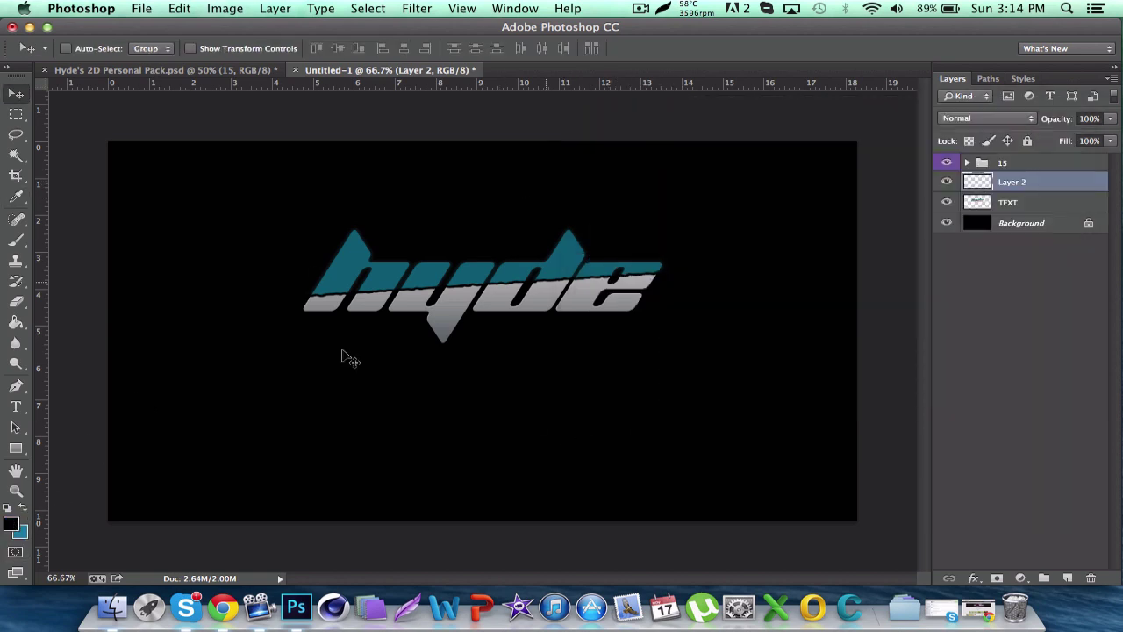
click(16, 242)
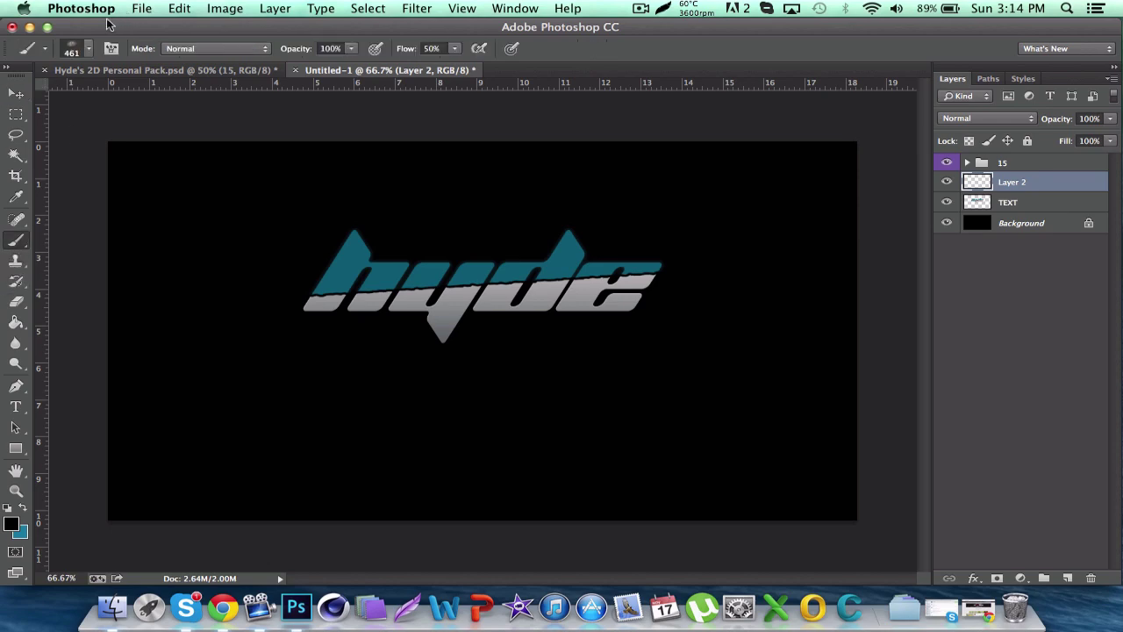
click(88, 50)
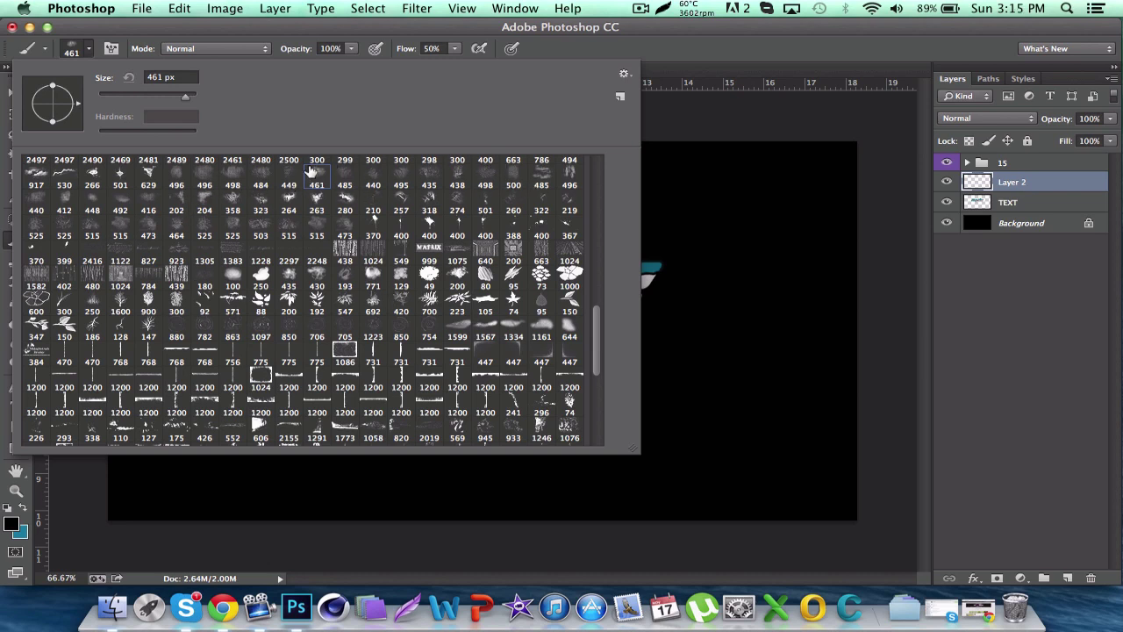
click(461, 23)
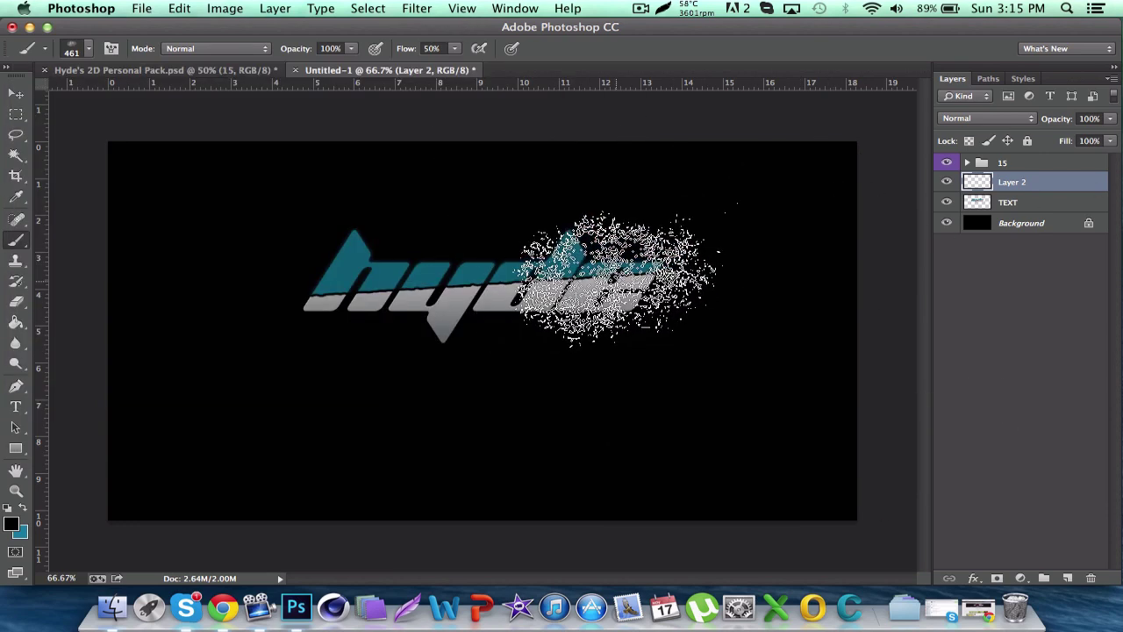
mouse_move(614, 276)
mouse_down()
mouse_move(663, 369)
mouse_move(491, 277)
mouse_move(158, 387)
mouse_move(167, 339)
mouse_move(316, 272)
mouse_move(343, 280)
mouse_up()
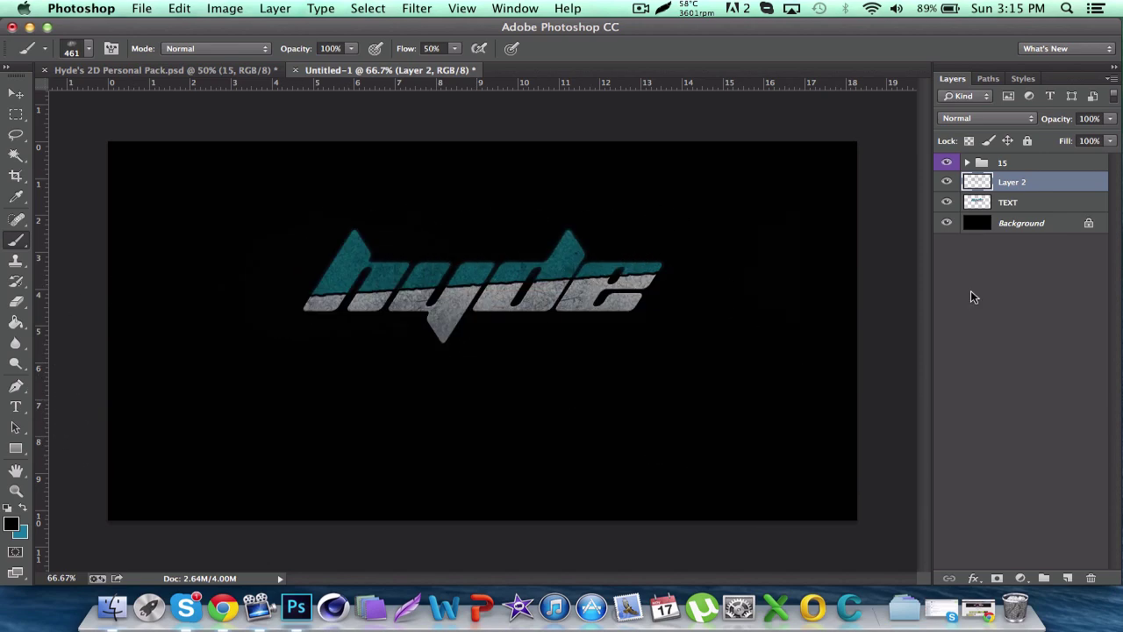
alt+click(1059, 192)
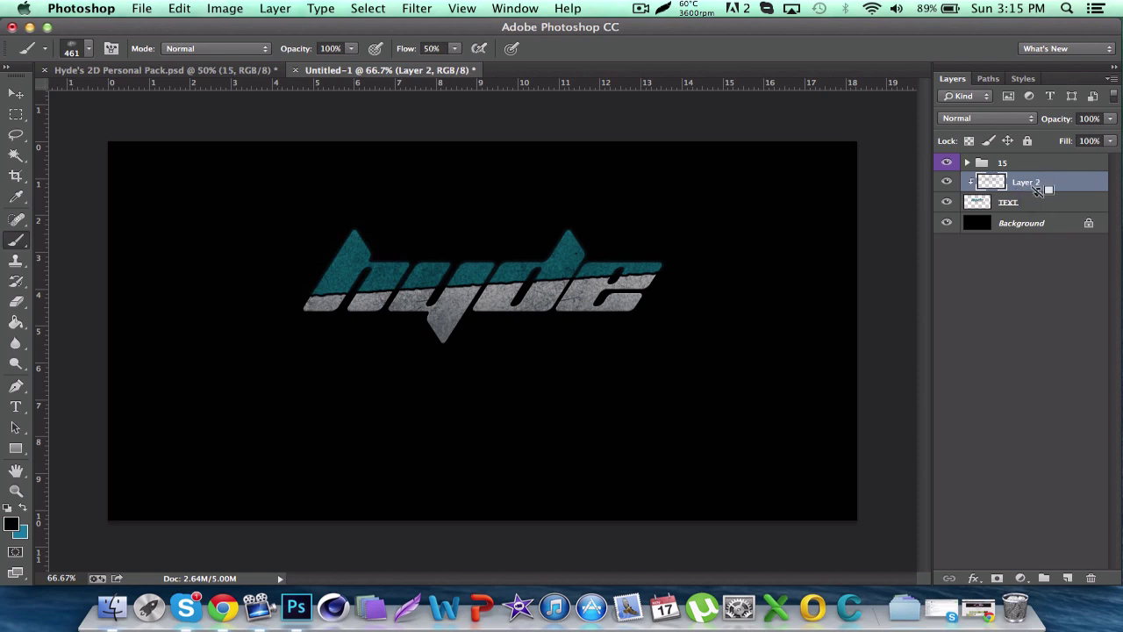
Step: Release and re-clip Layer 2 to TEXT, then set its opacity to 60%
alt+click(1038, 200)
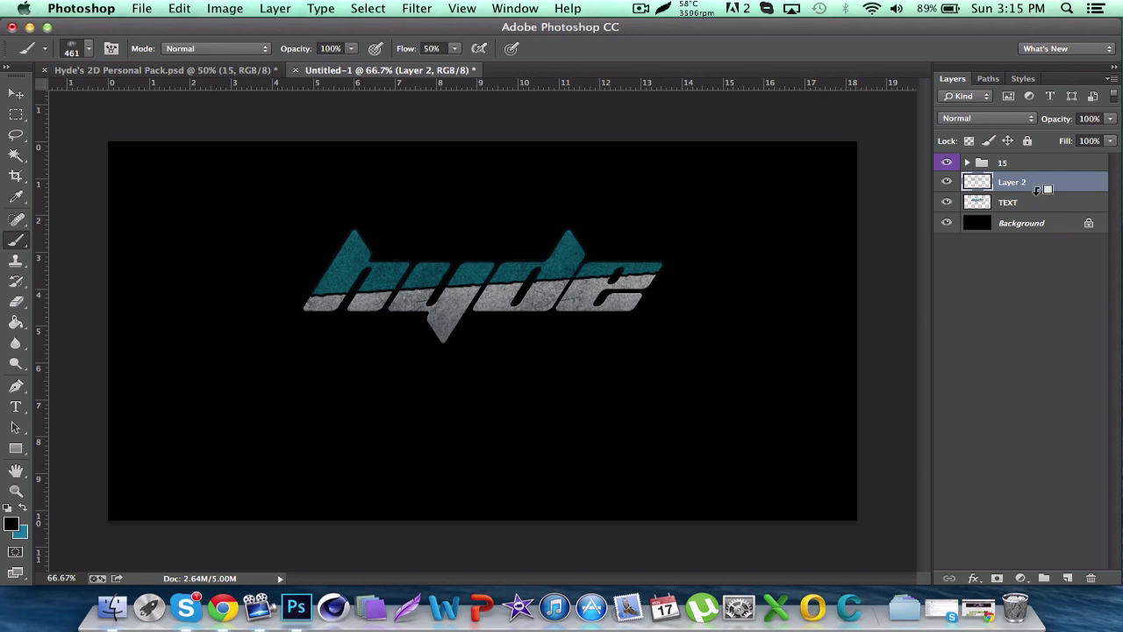
alt+click(1037, 190)
click(1085, 118)
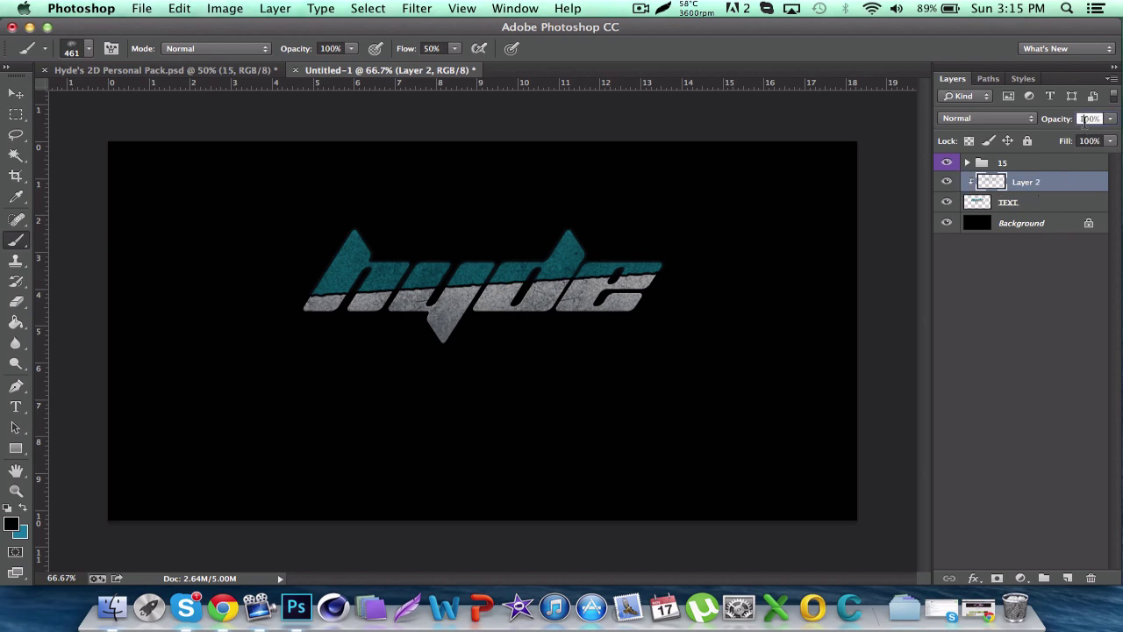
text(60)
key(Return)
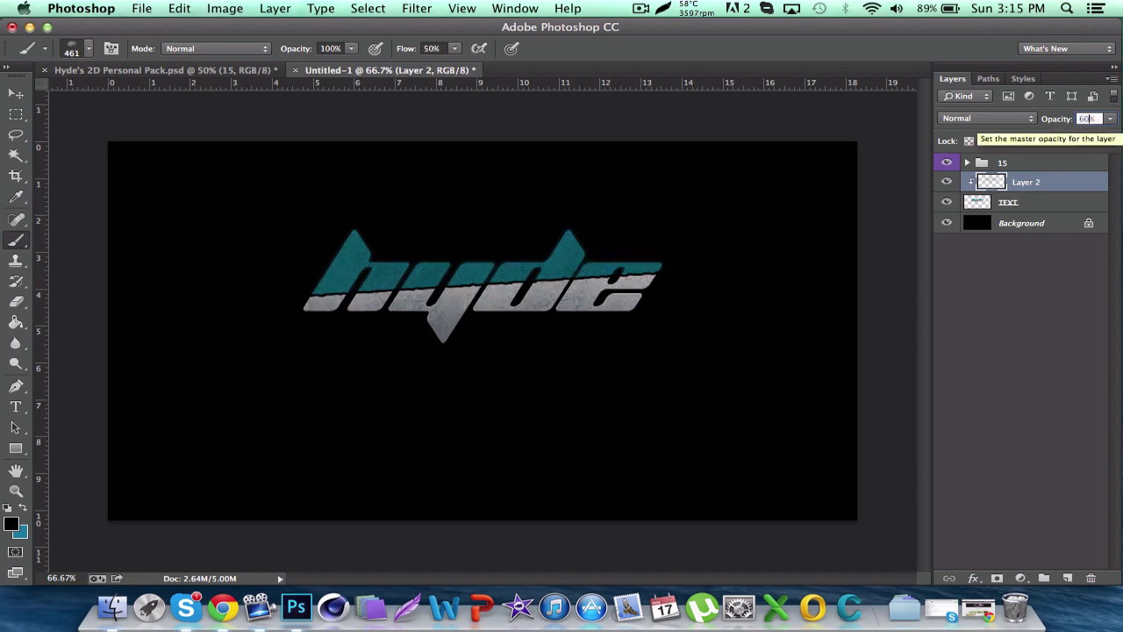
Step: Fine-tune Layer 2's opacity through 65% before settling on 63%
text(0)
key(Return)
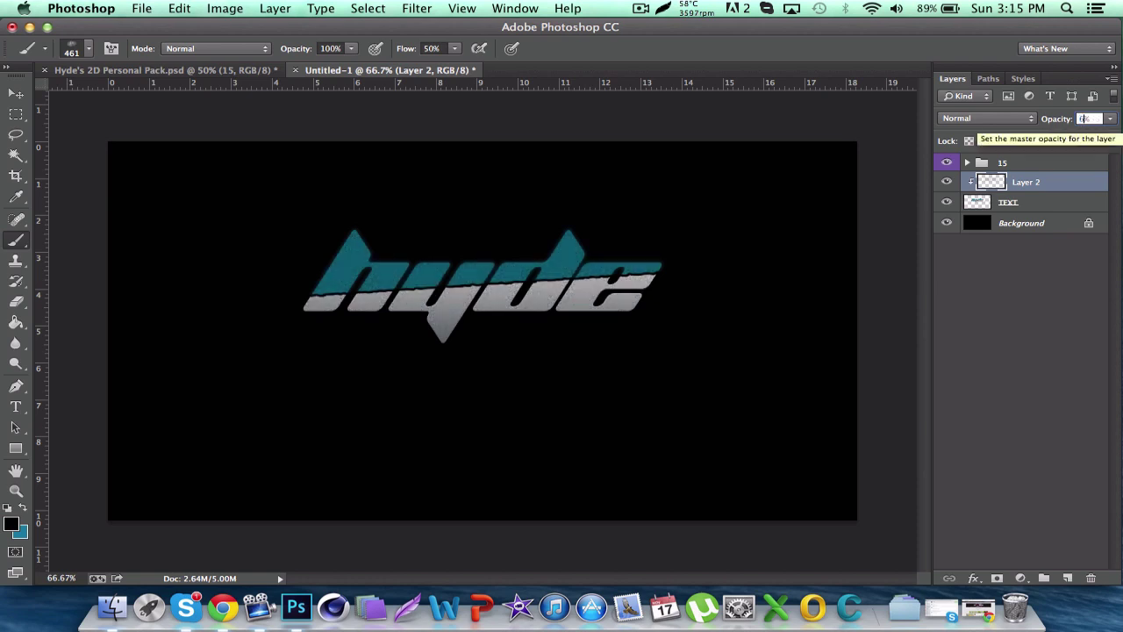
text(65)
key(Return)
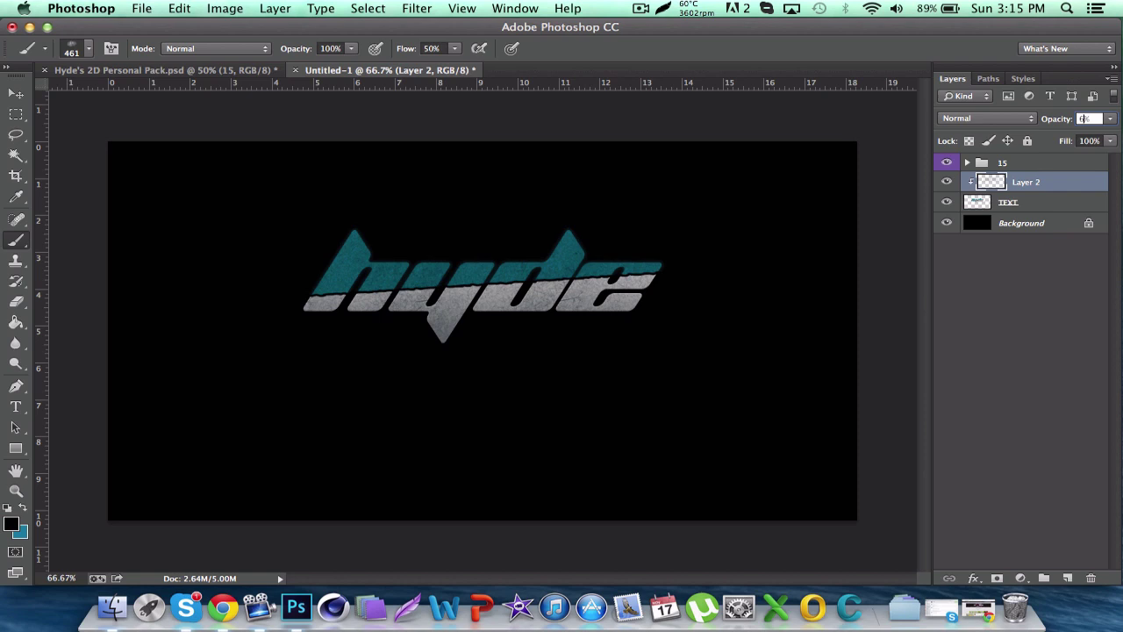
text(0)
key(Return)
text(63)
key(Return)
Step: Add a new Layer 3 and select the 2480 splatter brush at 800 px
click(1066, 578)
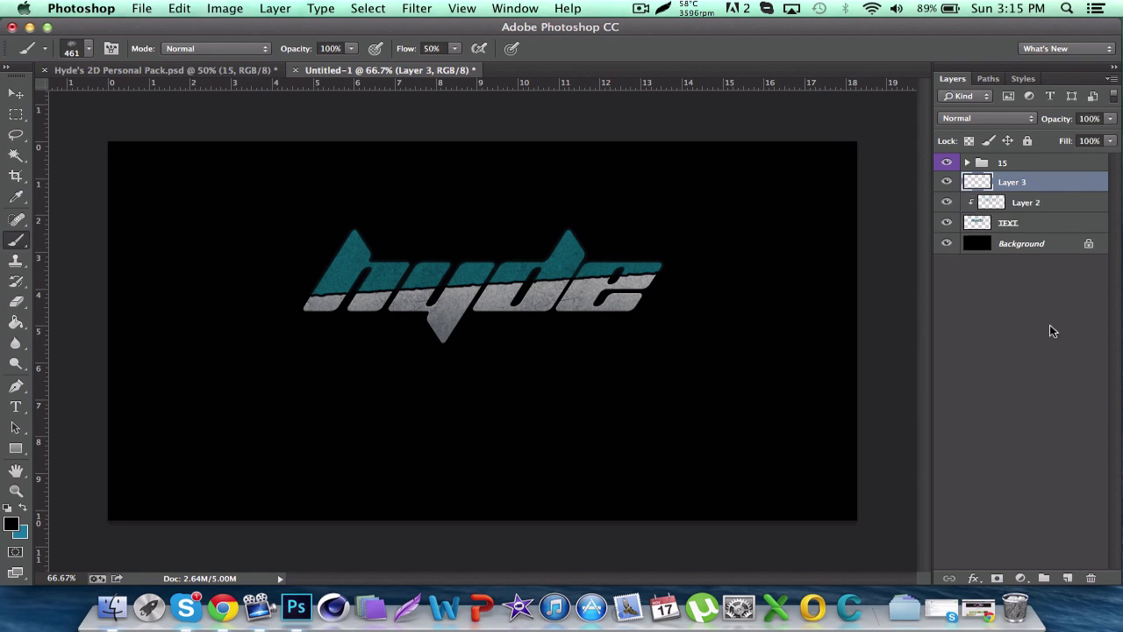
click(88, 49)
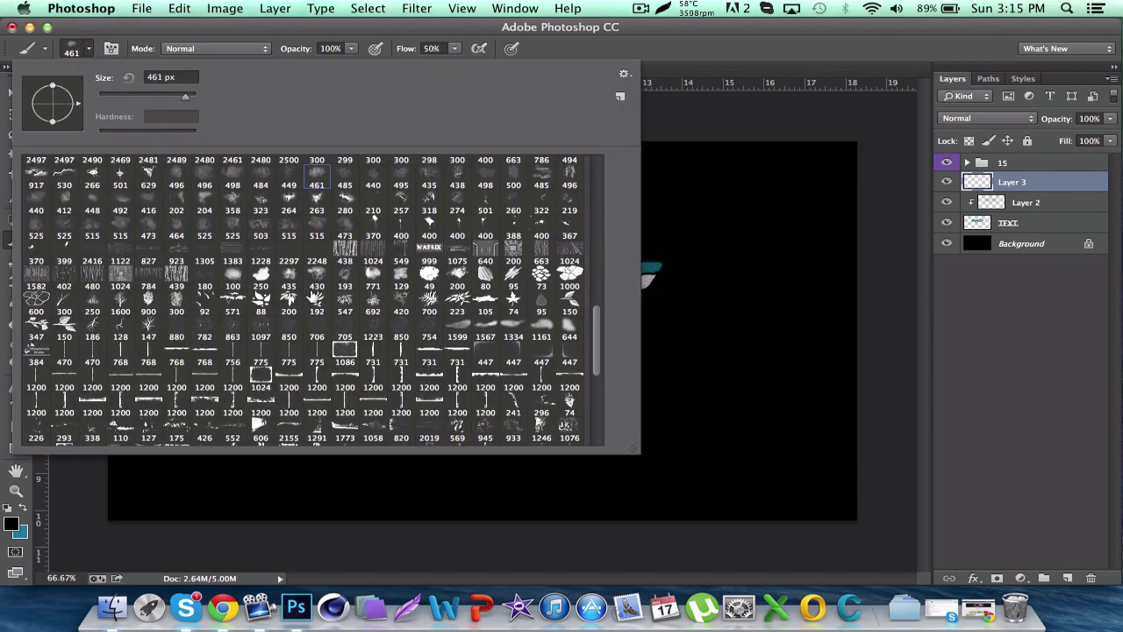
scroll(375, 251, up, 1)
click(374, 246)
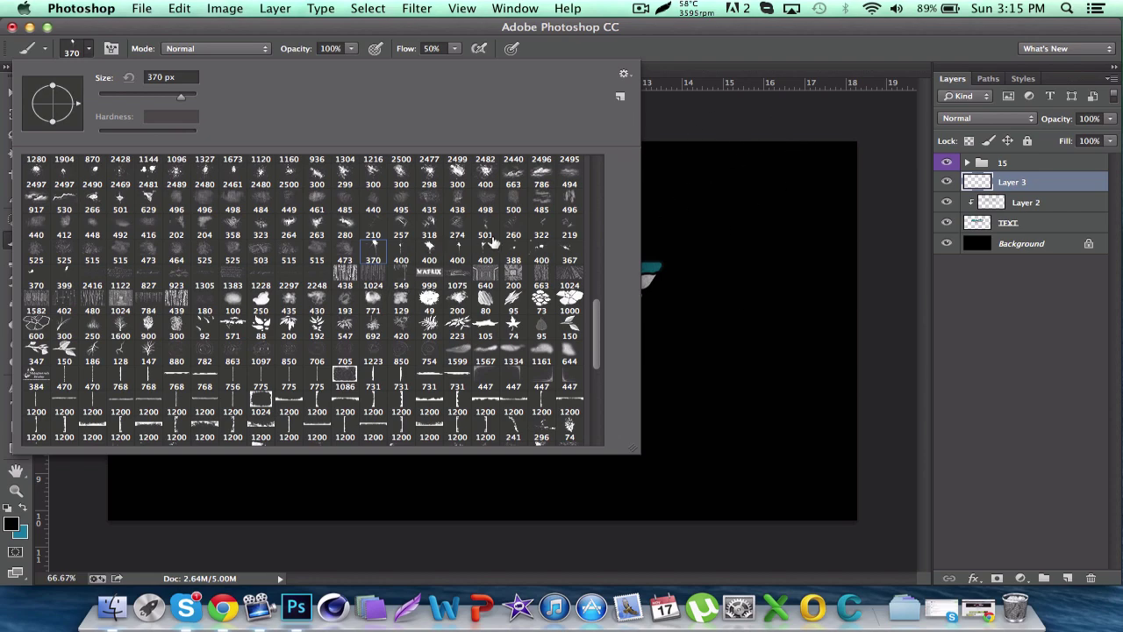
scroll(493, 241, up, 1)
click(204, 211)
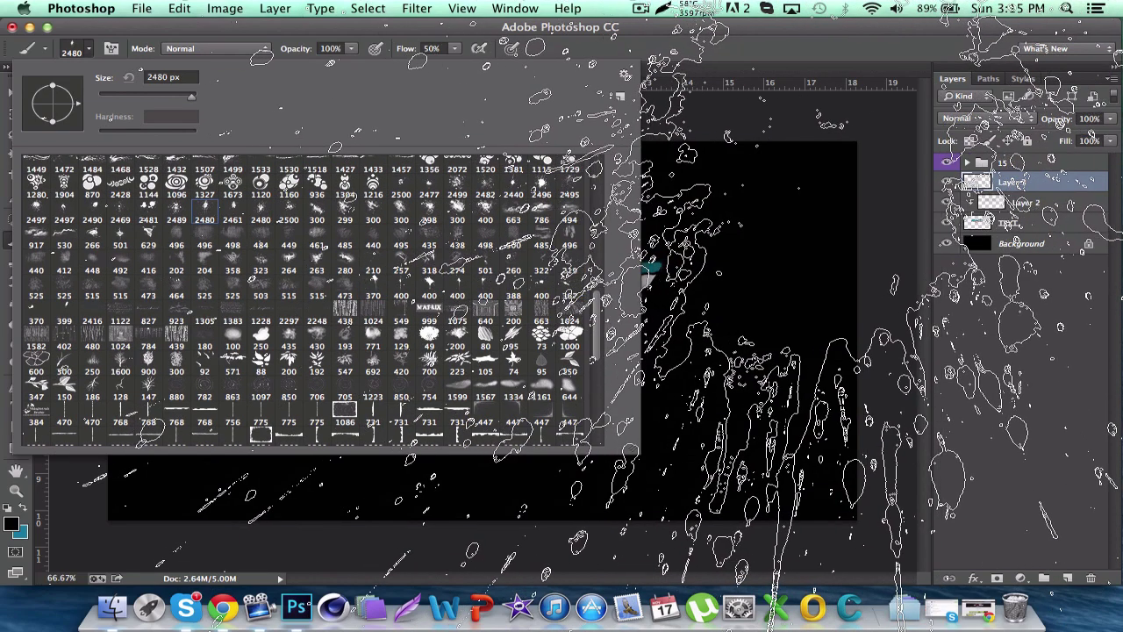
click(159, 78)
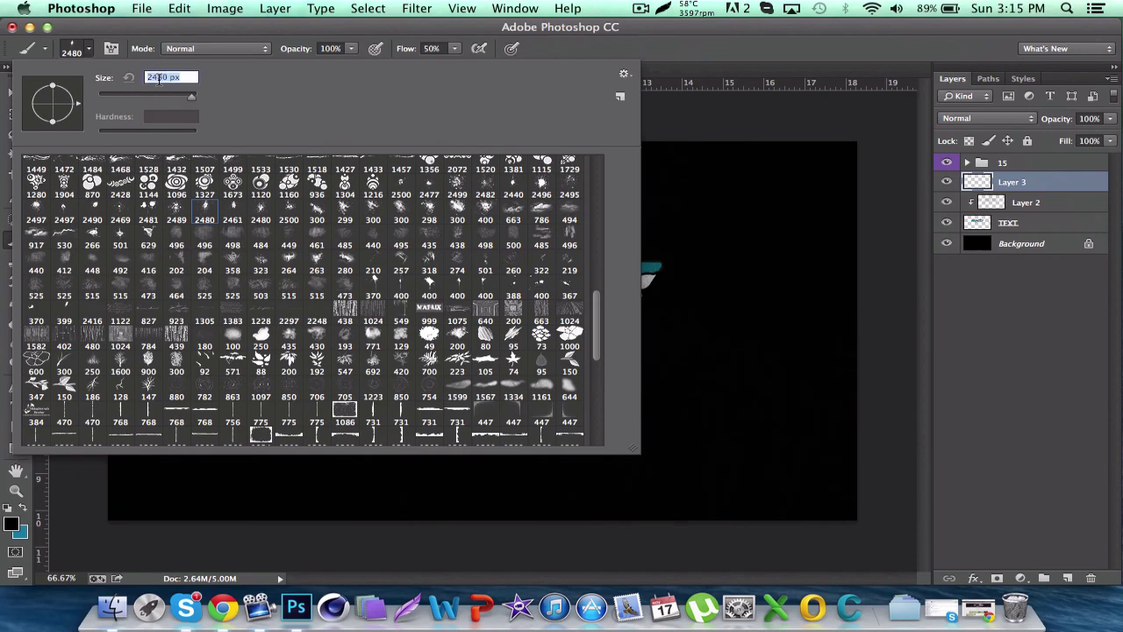
text(800)
key(Return)
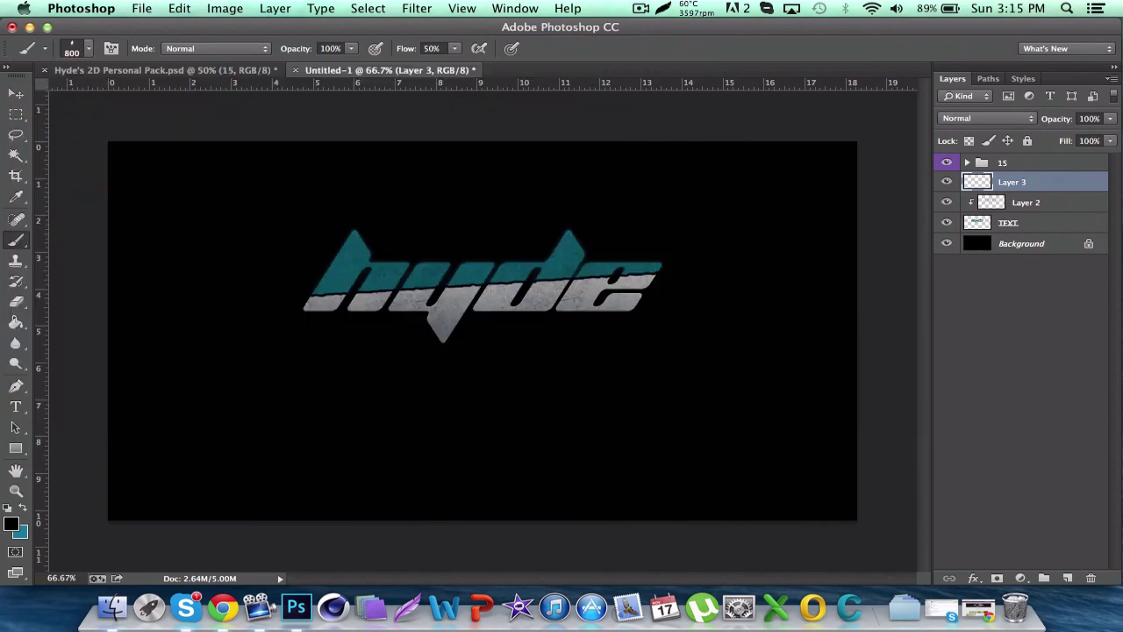
Step: Zoom out and stamp black splatters over the logo, undoing the unwanted stamps
key(super+minus)
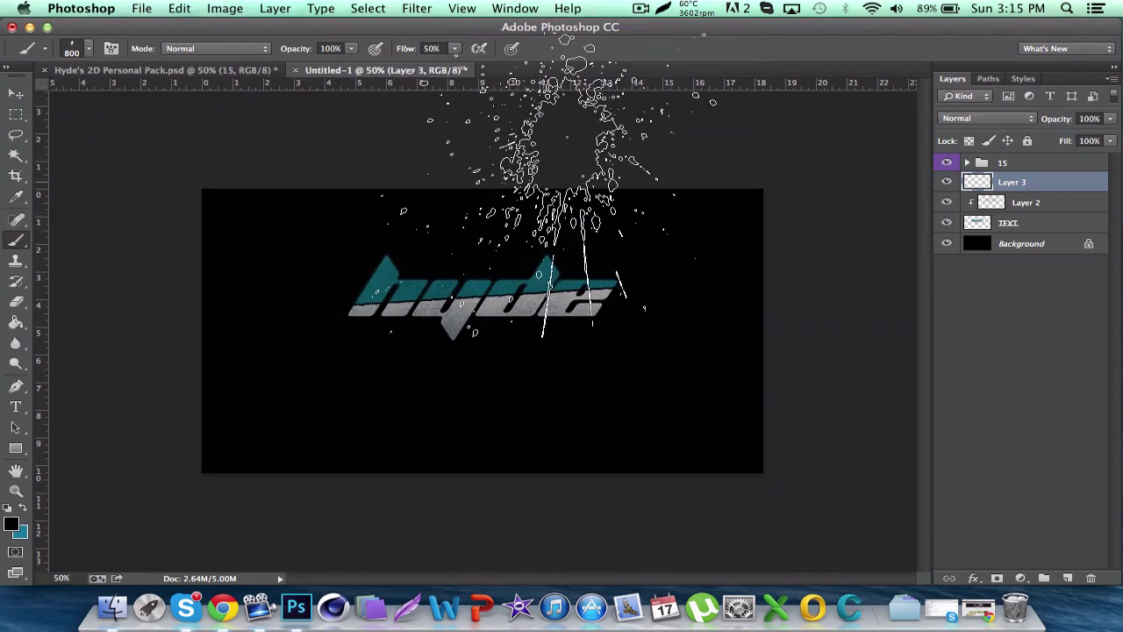
click(548, 189)
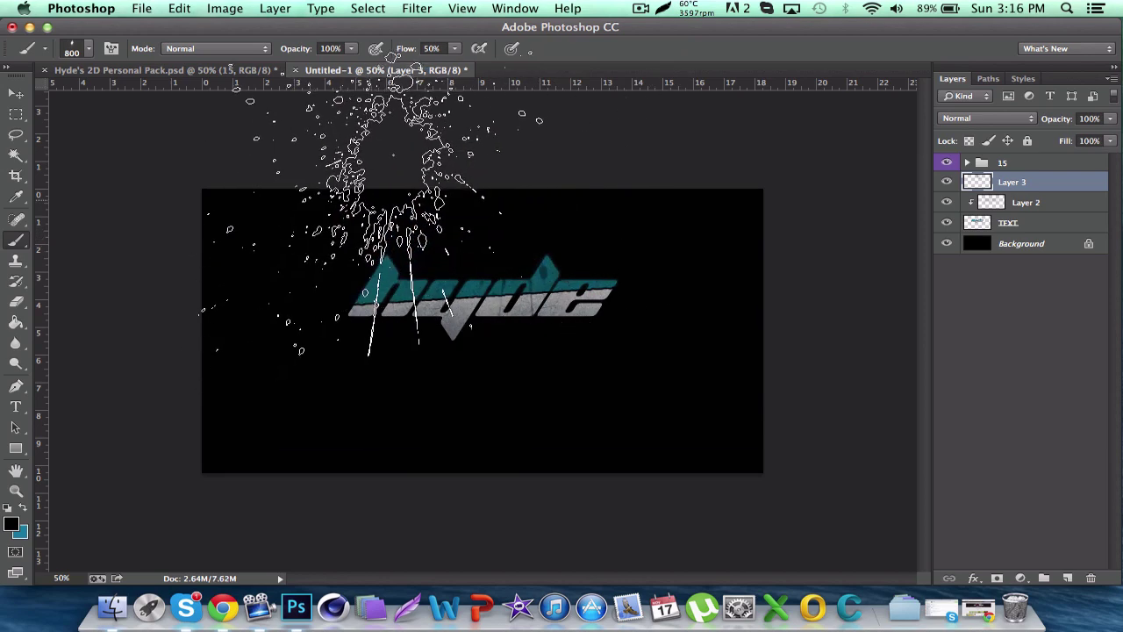
key(super+z)
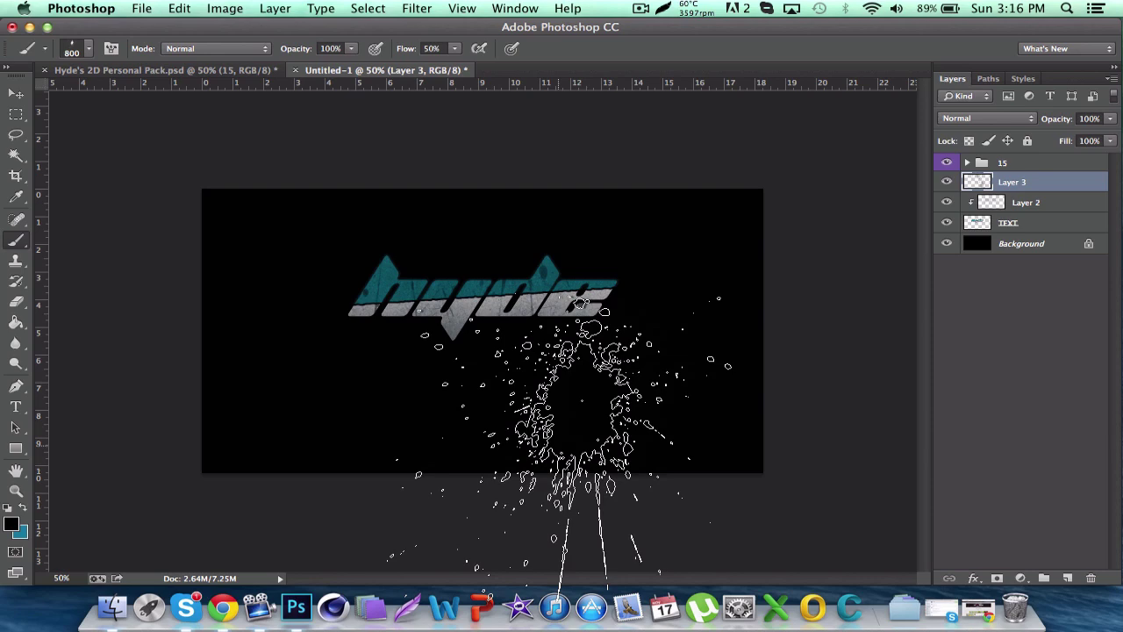
click(443, 402)
key(super+z)
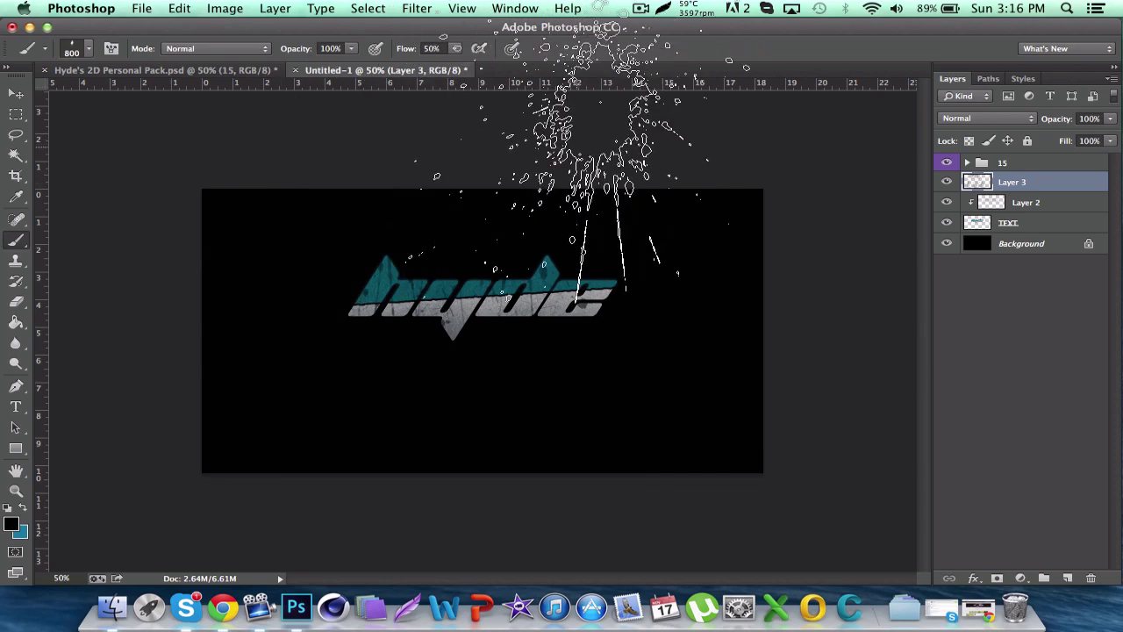
key(super+z)
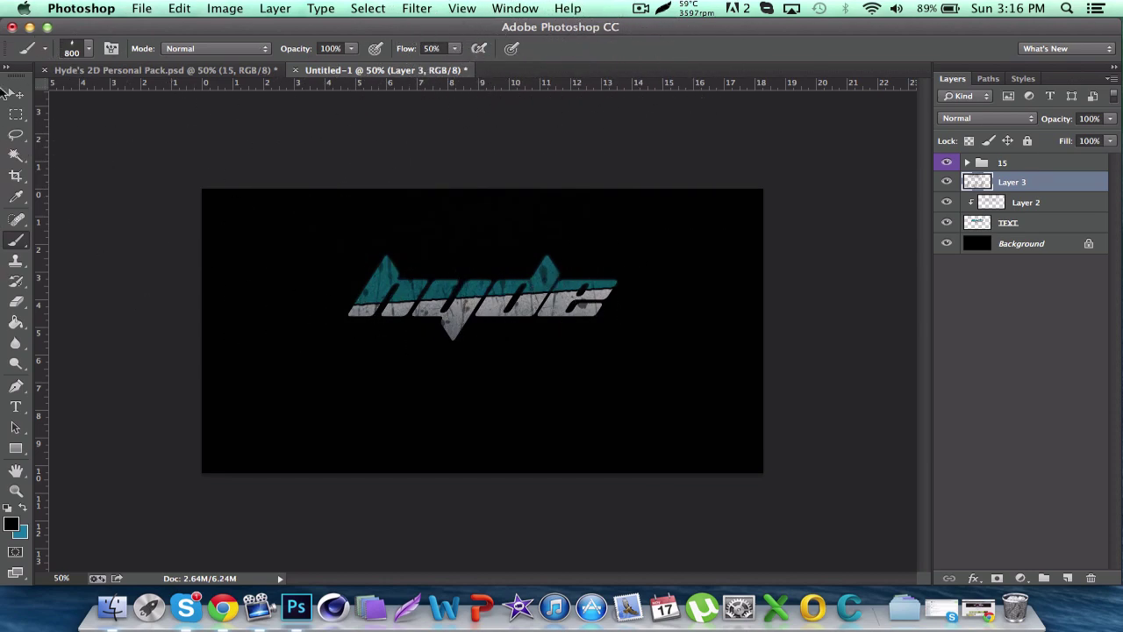
Step: Clip splatter Layer 3 onto Layer 2 and the text, then zoom back to 66.67%
click(16, 93)
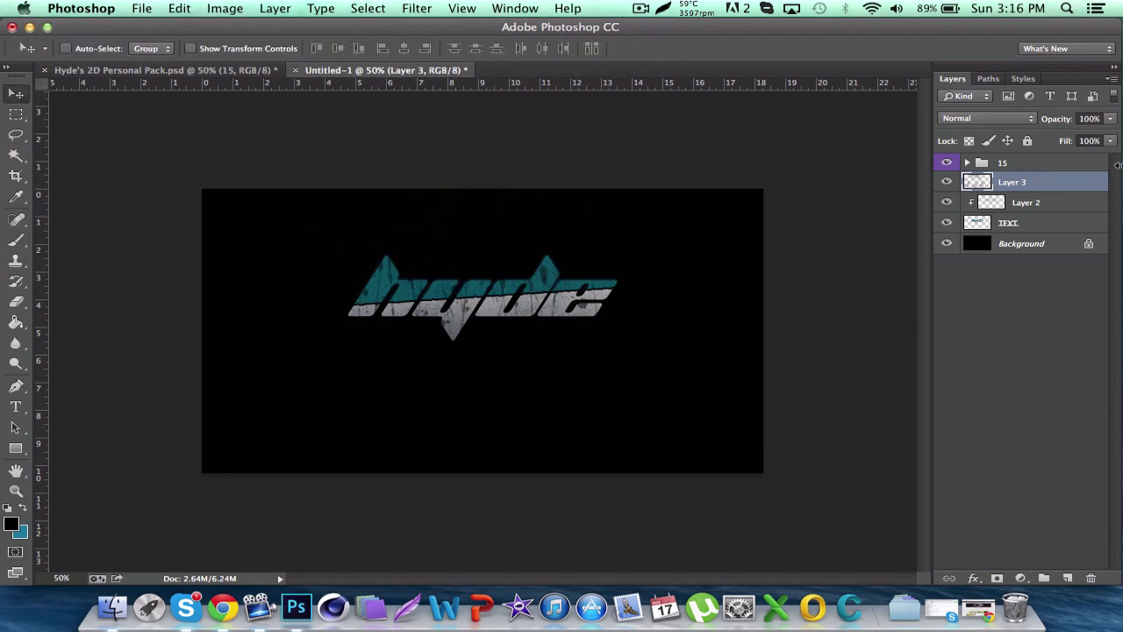
drag(1057, 182, 1057, 190)
alt+click(1057, 190)
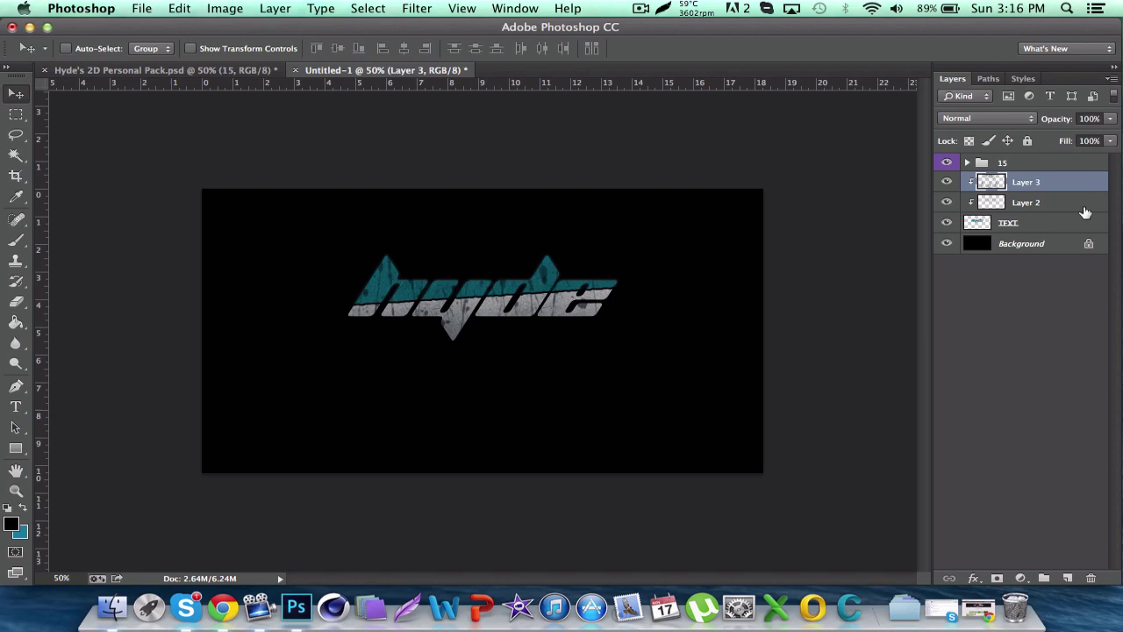
key(super+equal)
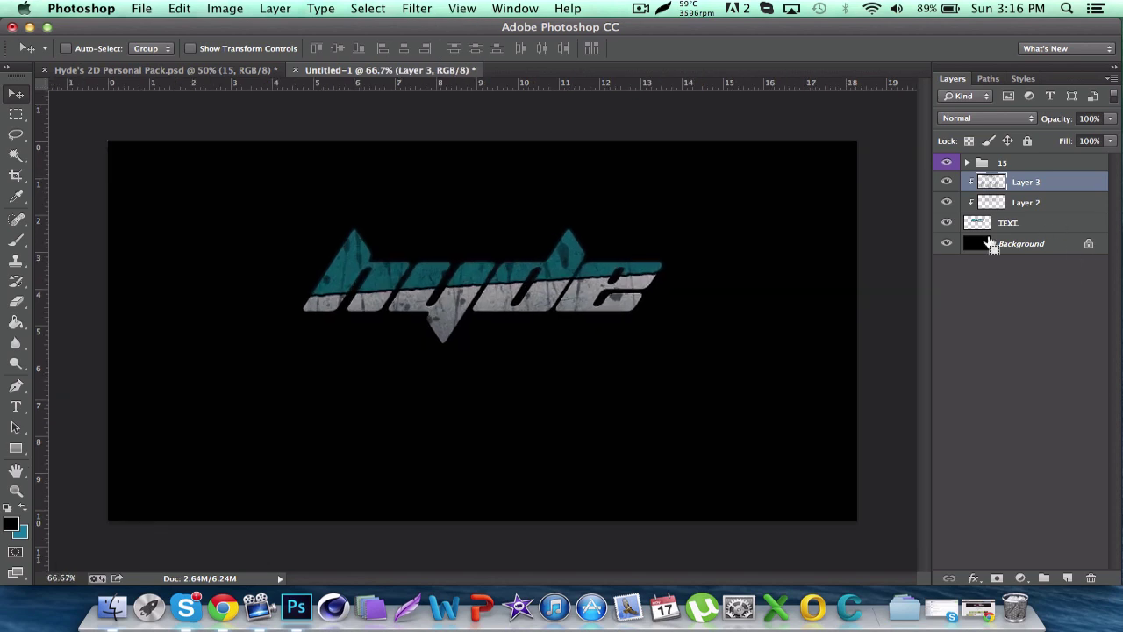
Step: Set Layer 3 to 43% opacity and merge it with Layer 2 and TEXT
click(1083, 118)
text(1)
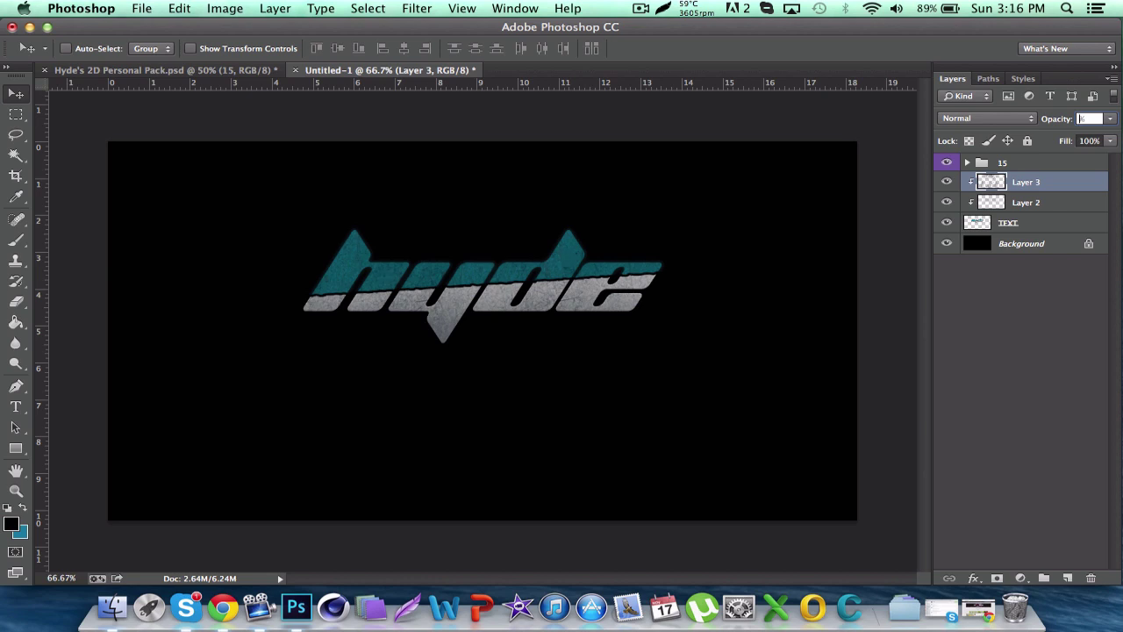
text(0)
key(Return)
text(45)
key(Return)
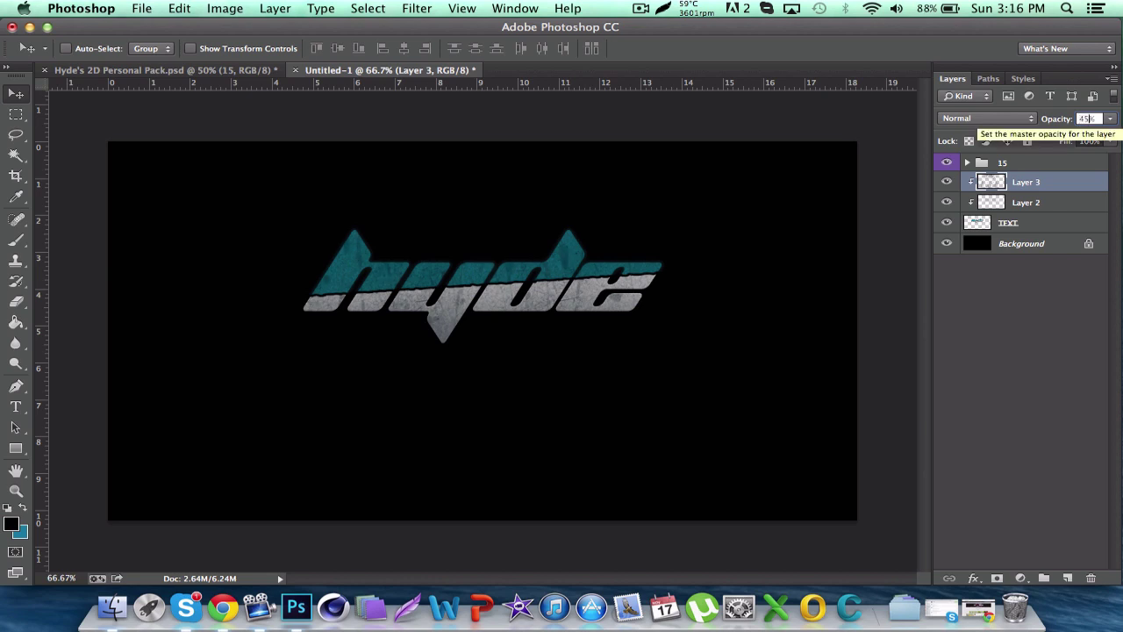
text(43)
key(Return)
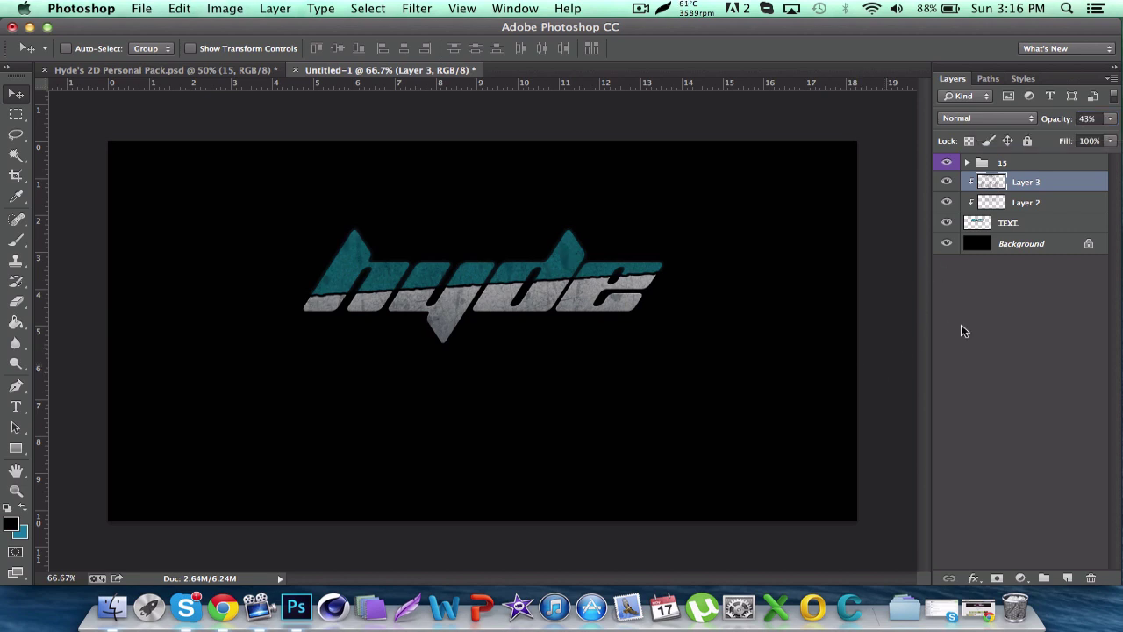
shift+click(1039, 226)
key(ctrl+e)
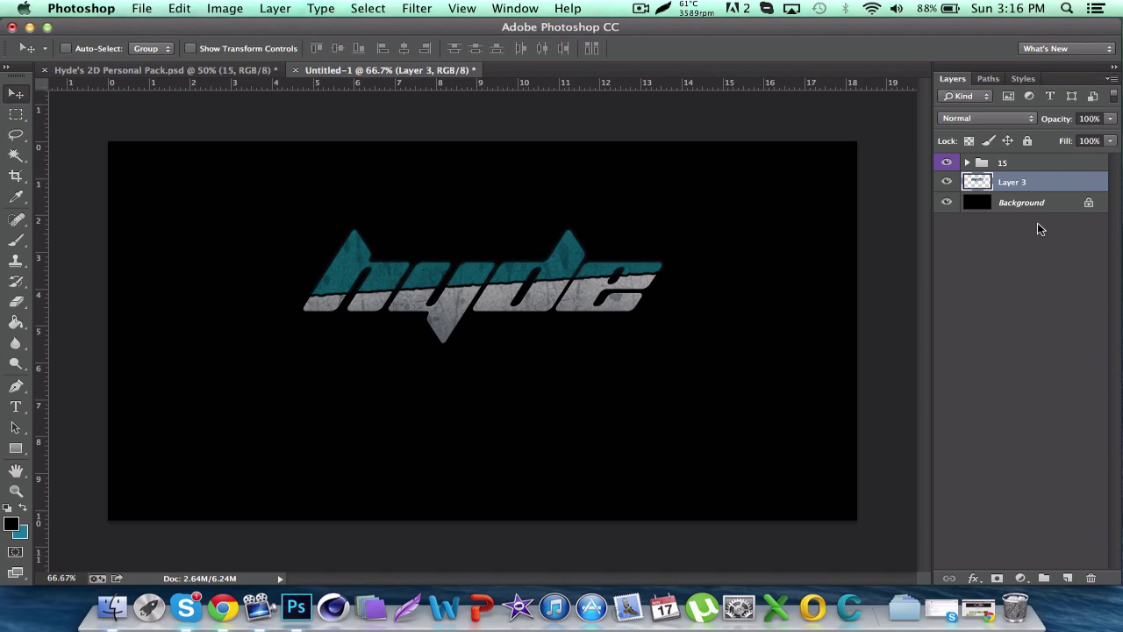
Step: Drag the merged hyde logo about 30 px lower on the black canvas
drag(576, 317, 575, 343)
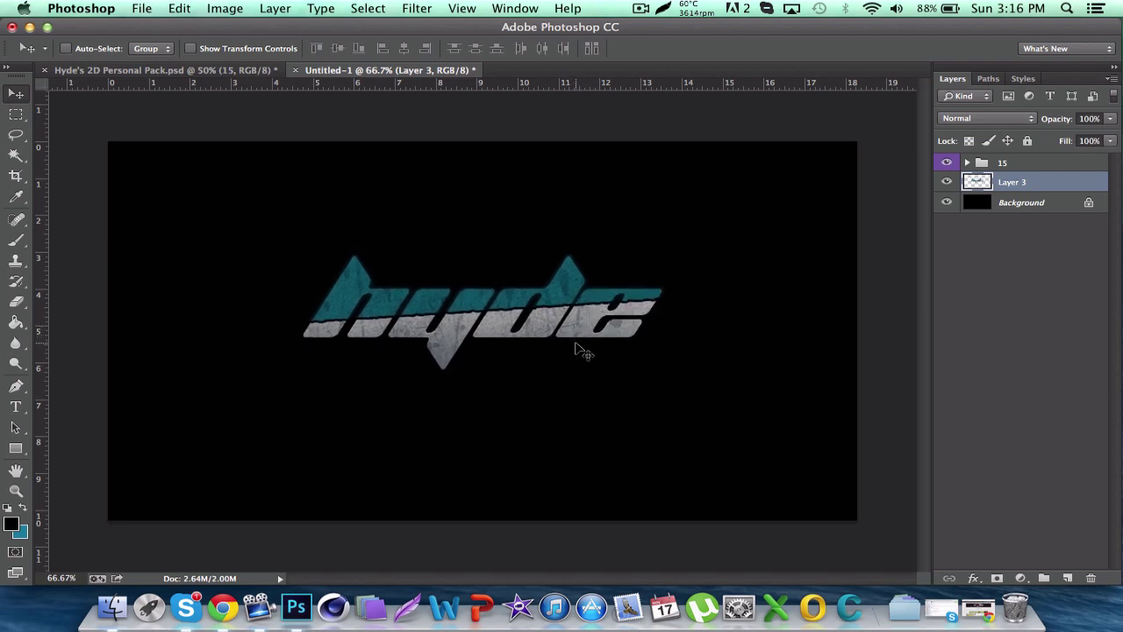